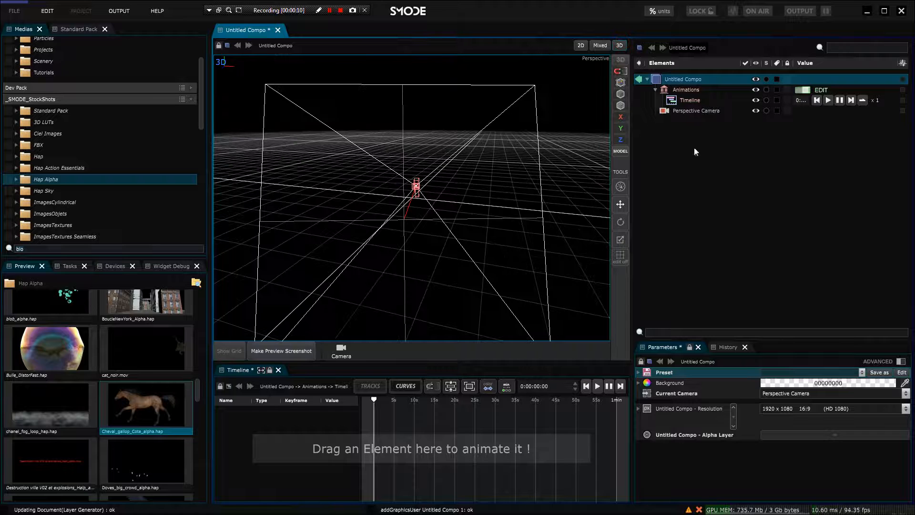
# Step: Add a Cylinder mesh to the composition and turn off its bottom and top caps
pyautogui.moveTo(652, 186)
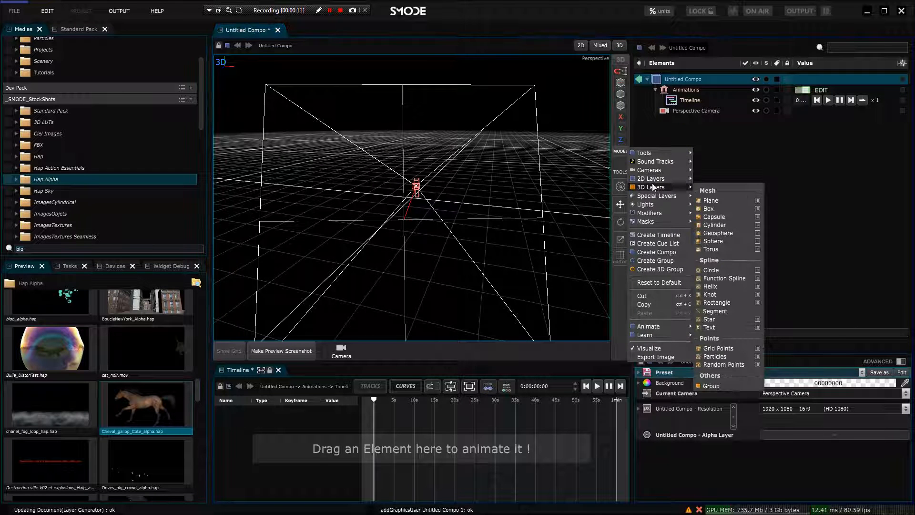
pyautogui.click(737, 225)
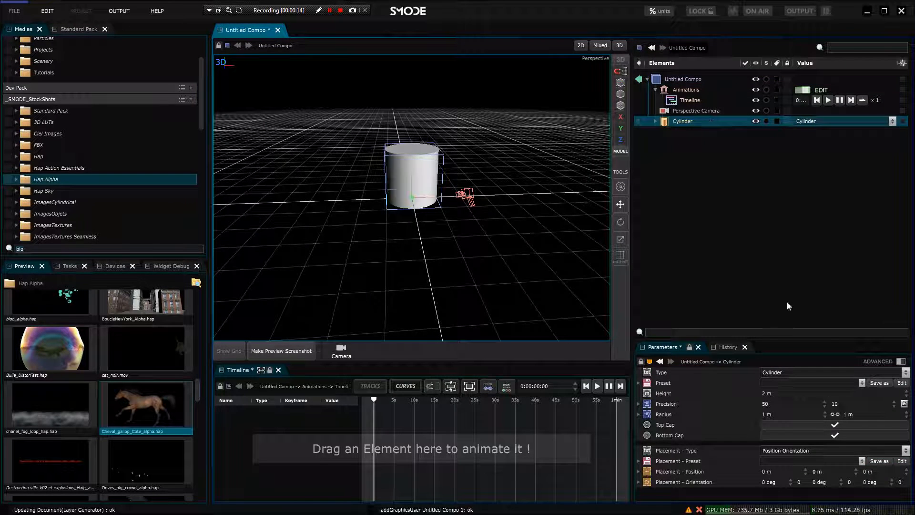
pyautogui.moveTo(828, 338); pyautogui.dragTo(828, 259)
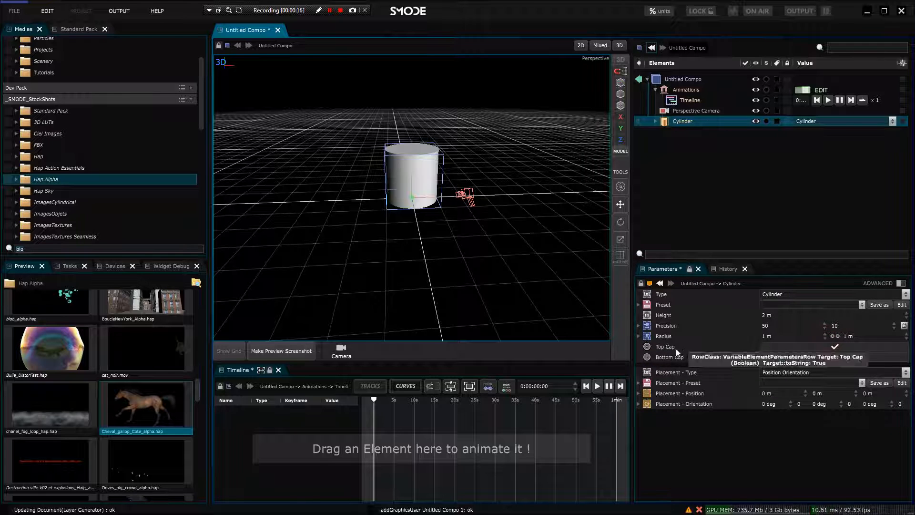
pyautogui.click(825, 361)
pyautogui.moveTo(382, 152); pyautogui.dragTo(498, 220)
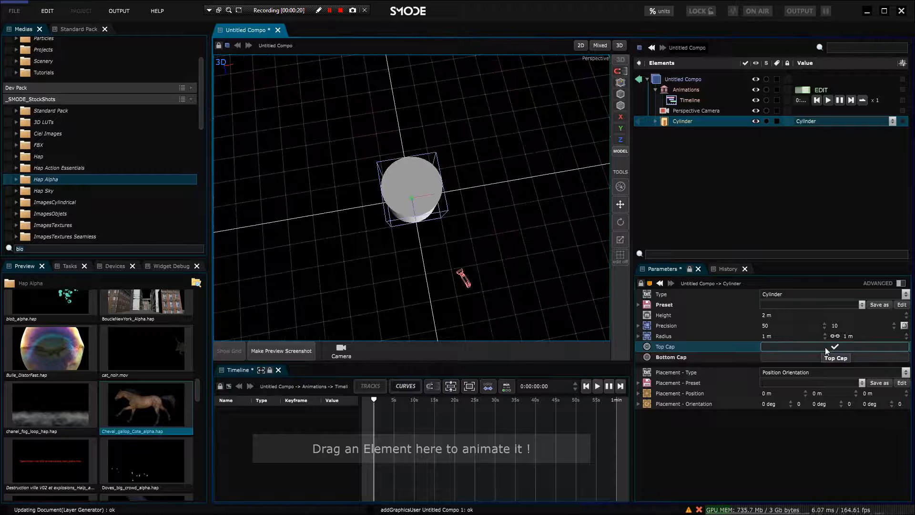
pyautogui.click(835, 346)
pyautogui.moveTo(415, 229); pyautogui.dragTo(630, 116)
# Step: Set the Side of the cylinder's Surface renderer to Back so that the inner faces are rendered
pyautogui.click(653, 122)
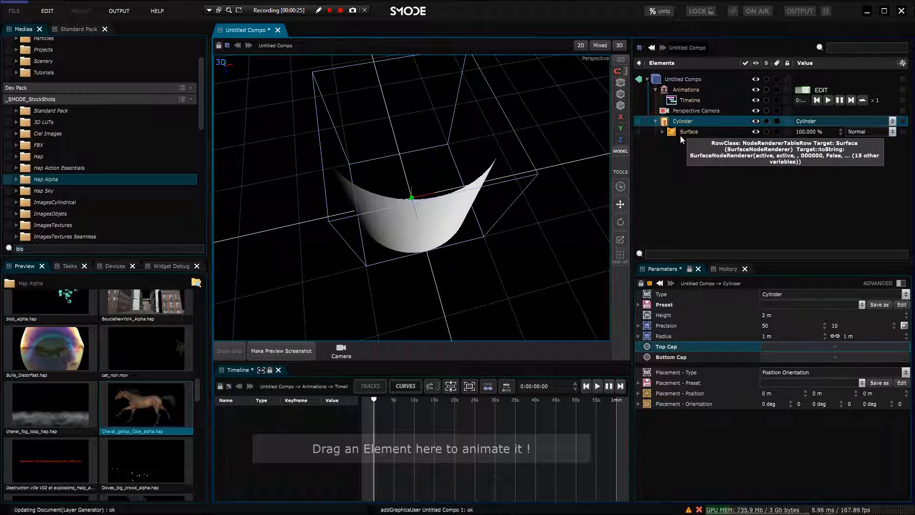
pyautogui.click(681, 133)
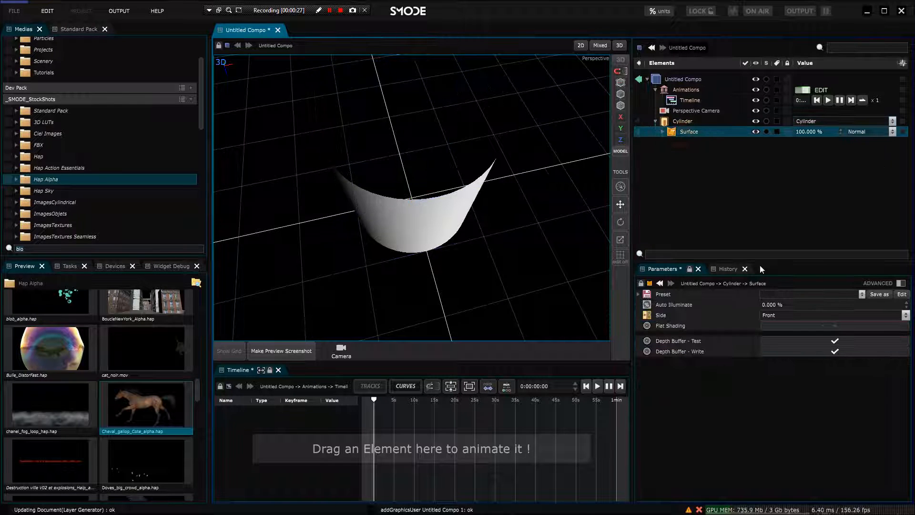
pyautogui.click(766, 317)
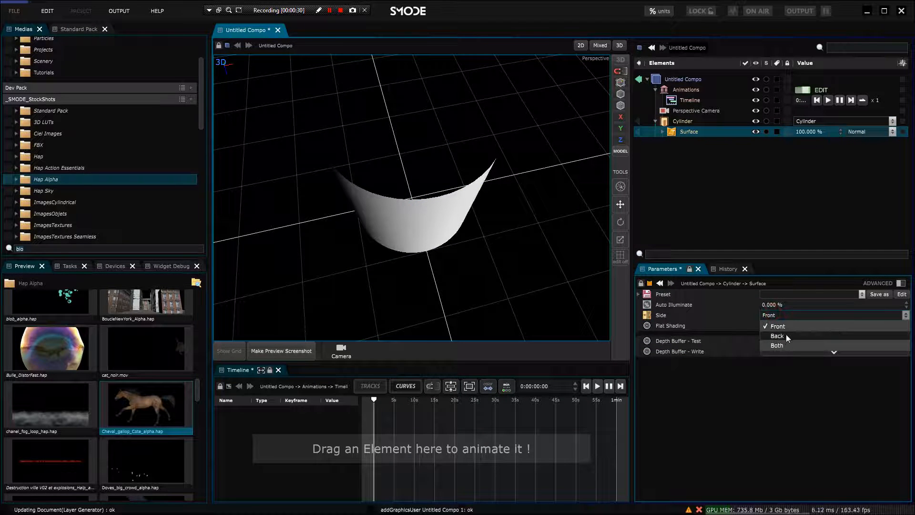
pyautogui.click(786, 335)
pyautogui.moveTo(534, 224); pyautogui.dragTo(502, 152)
pyautogui.scroll(-5, 502, 152)
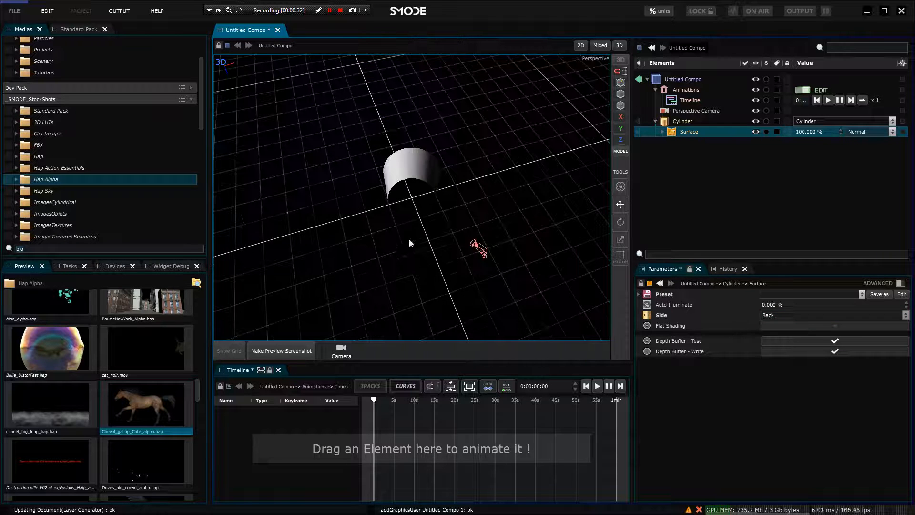
# Step: Rotate the cylinder by setting its first placement orientation value to 90 degrees
pyautogui.click(690, 124)
pyautogui.moveTo(778, 401); pyautogui.dragTo(775, 411)
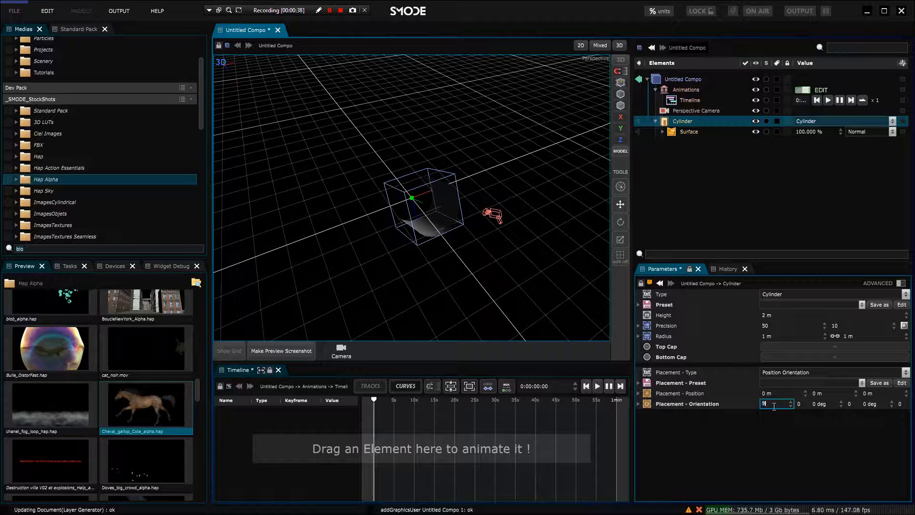
pyautogui.press('Return')
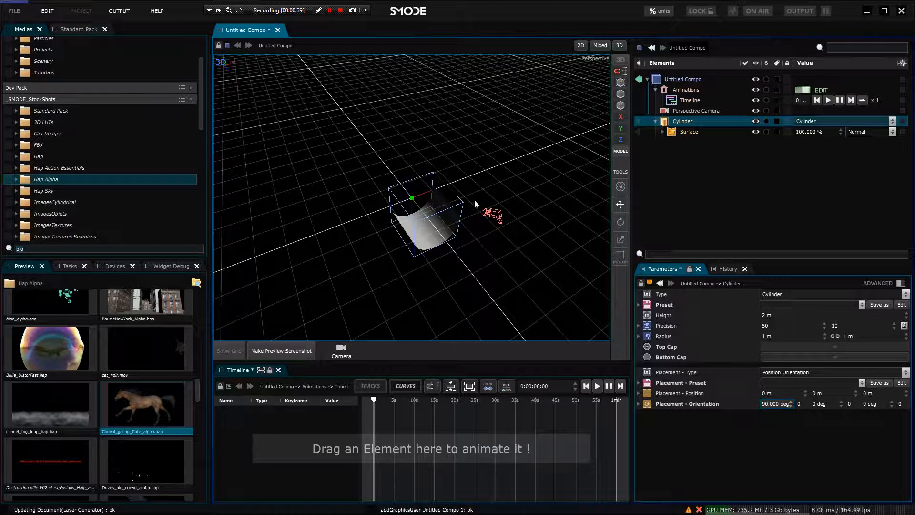
# Step: Apply the Front Perspective Camera preset to the perspective camera
pyautogui.click(501, 215)
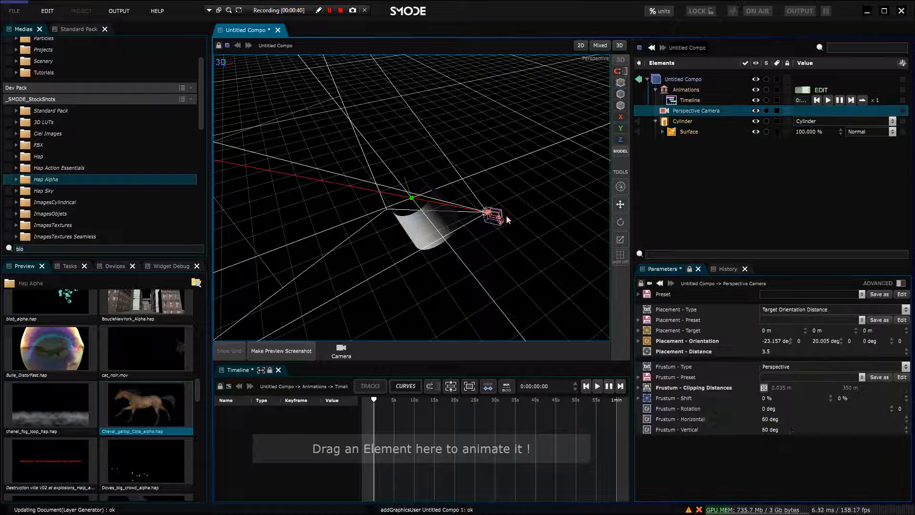
pyautogui.click(863, 294)
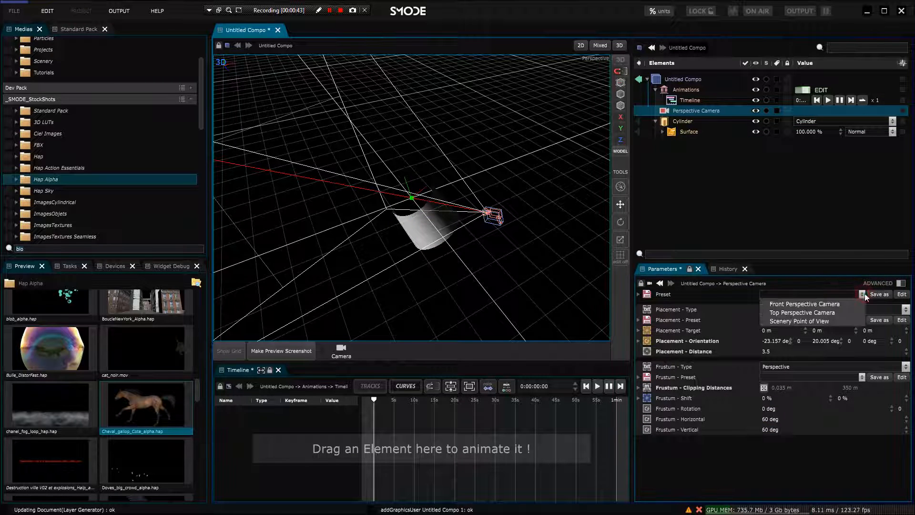
pyautogui.click(837, 307)
pyautogui.moveTo(427, 192); pyautogui.dragTo(470, 198)
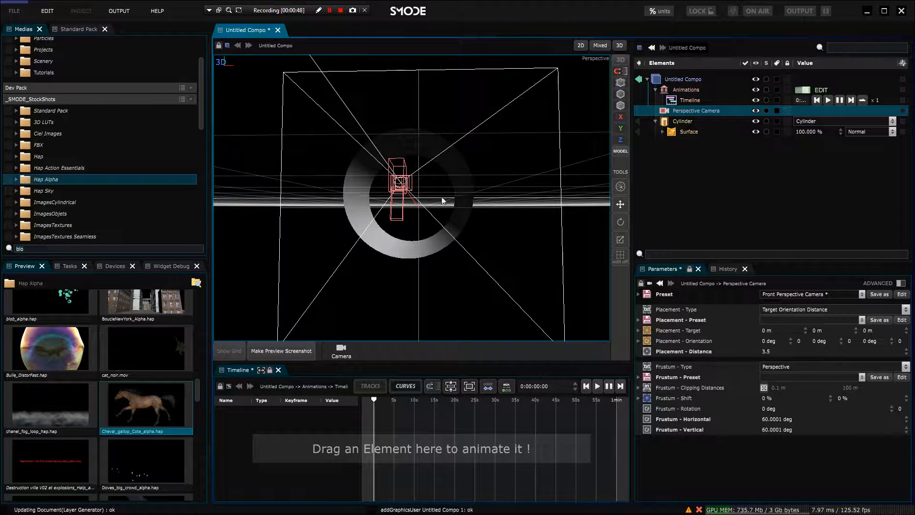
# Step: Lengthen the cylinder to a height of about 30.16 m and move it along its axis to about -26.35 m
pyautogui.click(683, 121)
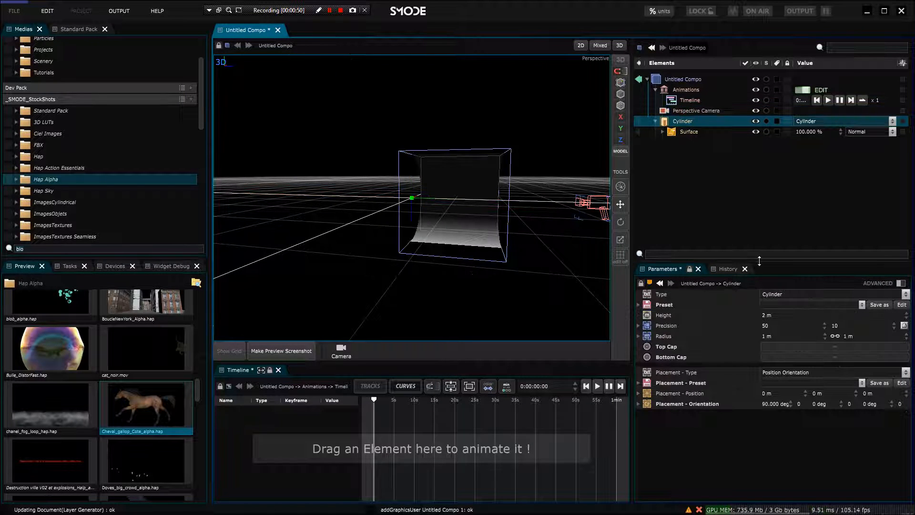
pyautogui.moveTo(767, 315); pyautogui.dragTo(839, 315)
pyautogui.moveTo(476, 220); pyautogui.dragTo(499, 213)
pyautogui.moveTo(370, 196); pyautogui.dragTo(144, 188)
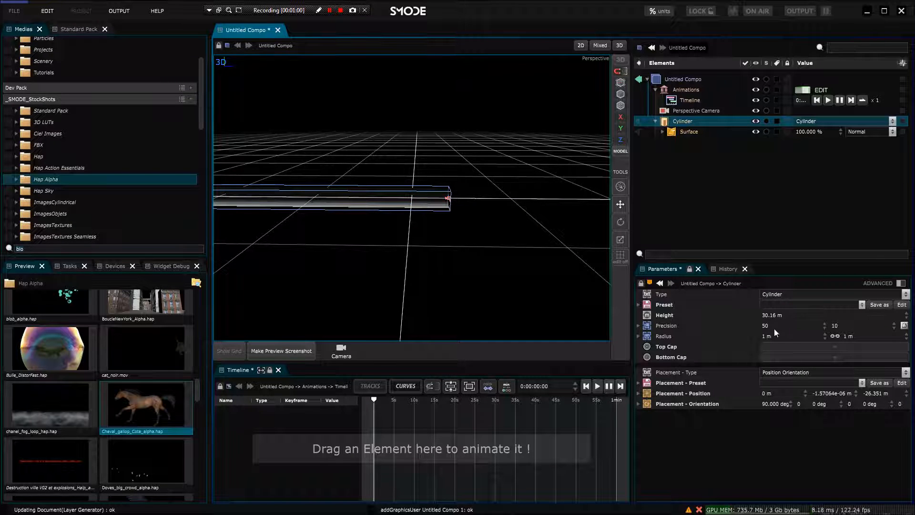
pyautogui.moveTo(463, 188); pyautogui.dragTo(506, 224)
# Step: Set the cylinder's precision to 3 around and 61 along its length to make it triangular
pyautogui.click(835, 325)
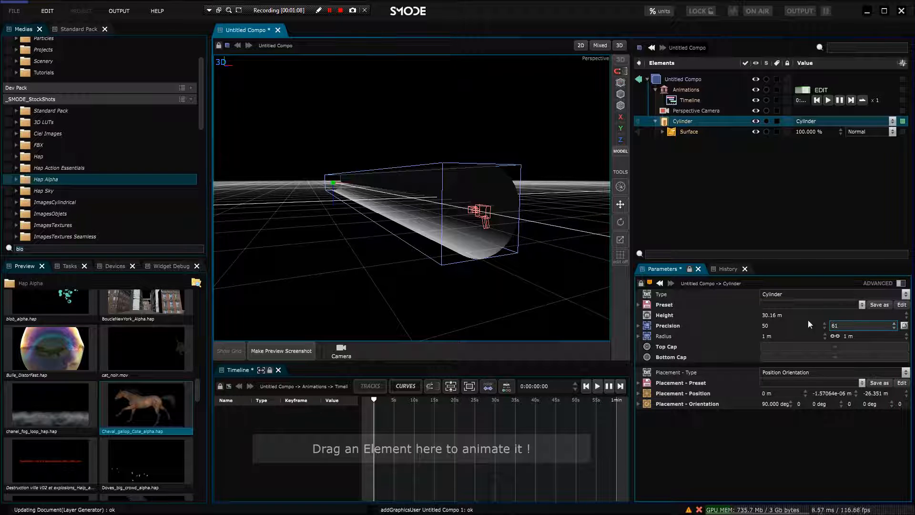
pyautogui.click(767, 325)
pyautogui.write('1')
pyautogui.press('Return')
pyautogui.moveTo(576, 248); pyautogui.dragTo(512, 246)
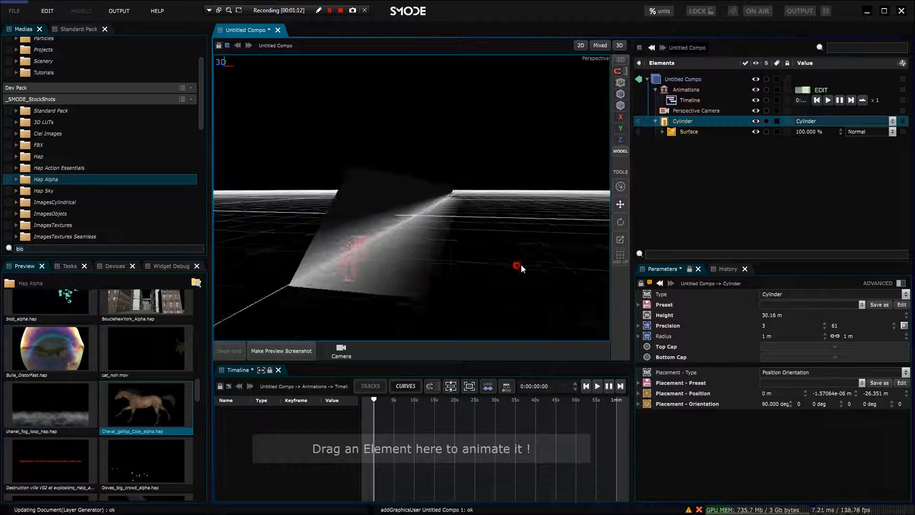
# Step: Enable Flat Shading on the cylinder's Surface renderer
pyautogui.click(678, 133)
pyautogui.click(842, 329)
pyautogui.moveTo(541, 316)
pyautogui.mouseDown()
pyautogui.moveTo(421, 228)
pyautogui.moveTo(499, 233)
pyautogui.moveTo(459, 225)
pyautogui.moveTo(481, 224)
pyautogui.mouseUp()
# Step: Set the cylinder's lengthwise precision to 145 and its unlinked radii to about 0.775 m and 1.738 m
pyautogui.click(680, 124)
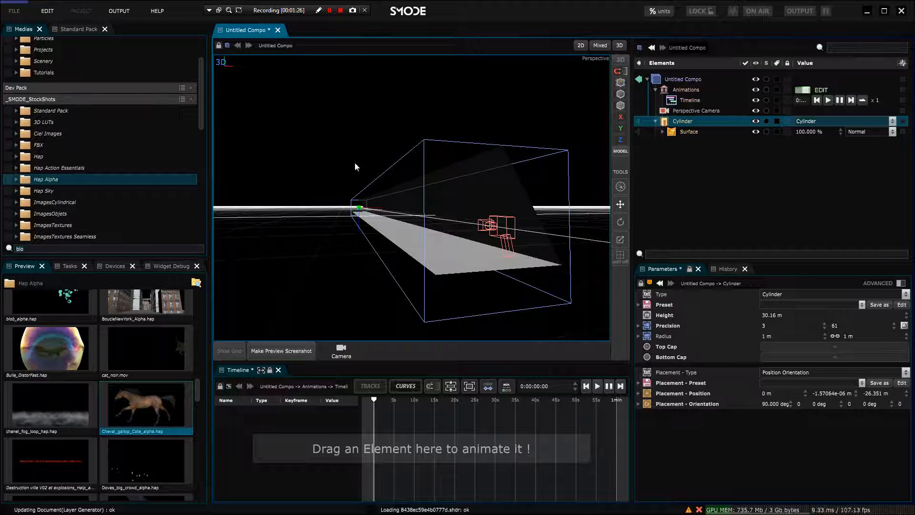
pyautogui.click(839, 326)
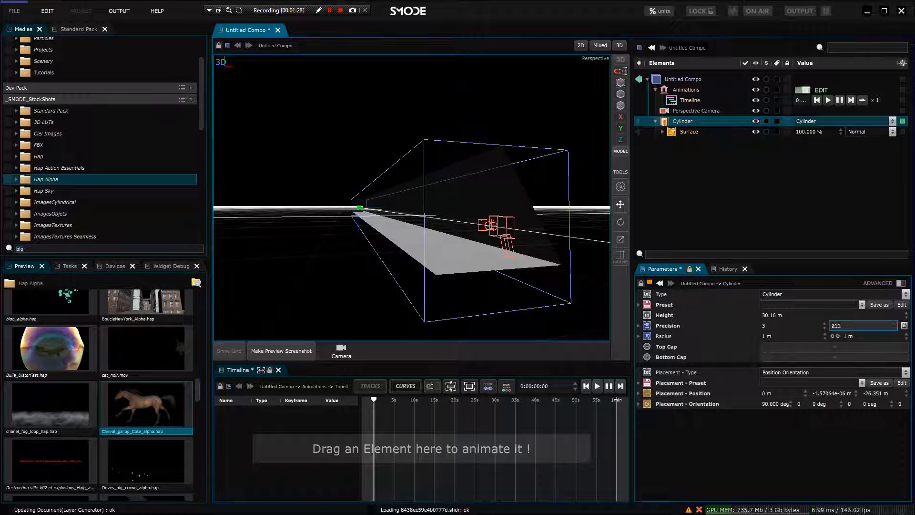
pyautogui.moveTo(841, 336)
pyautogui.mouseDown()
pyautogui.moveTo(865, 336)
pyautogui.moveTo(847, 337)
pyautogui.mouseUp()
pyautogui.moveTo(768, 337)
pyautogui.mouseDown()
pyautogui.moveTo(785, 336)
pyautogui.moveTo(763, 336)
pyautogui.moveTo(774, 336)
pyautogui.mouseUp()
pyautogui.moveTo(846, 336); pyautogui.dragTo(851, 336)
pyautogui.moveTo(527, 170); pyautogui.dragTo(496, 213)
pyautogui.click(835, 336)
pyautogui.moveTo(853, 336)
pyautogui.mouseDown()
pyautogui.moveTo(833, 336)
pyautogui.moveTo(859, 344)
pyautogui.mouseUp()
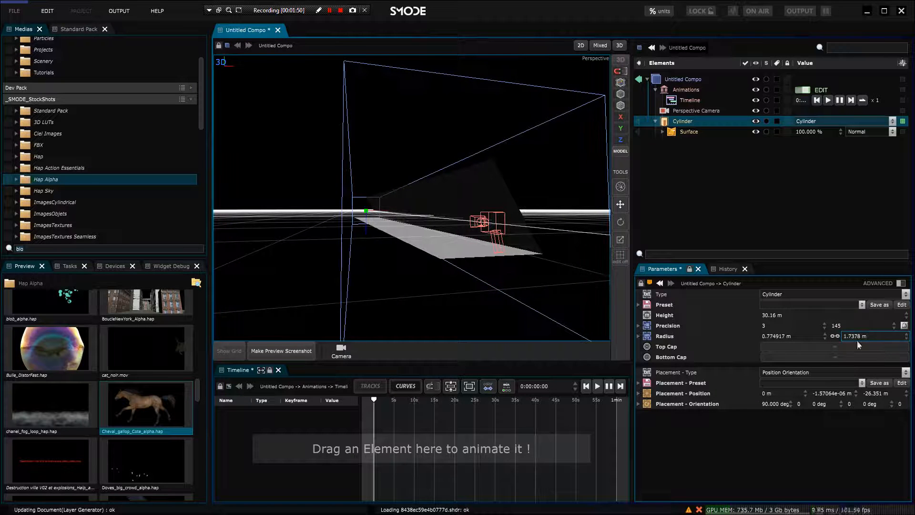
# Step: Switch the viewport to 2D and delete the Specular component from the cylinder's surface
pyautogui.click(583, 46)
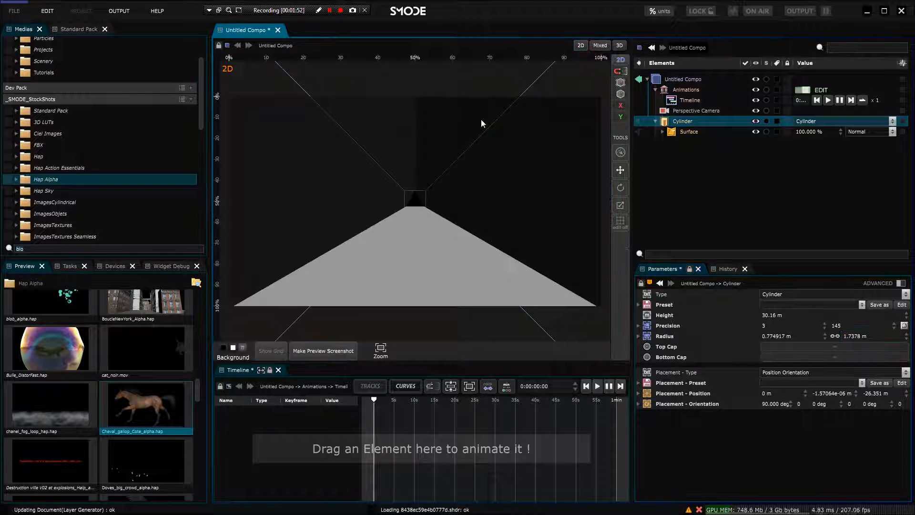
pyautogui.moveTo(527, 181); pyautogui.dragTo(532, 181)
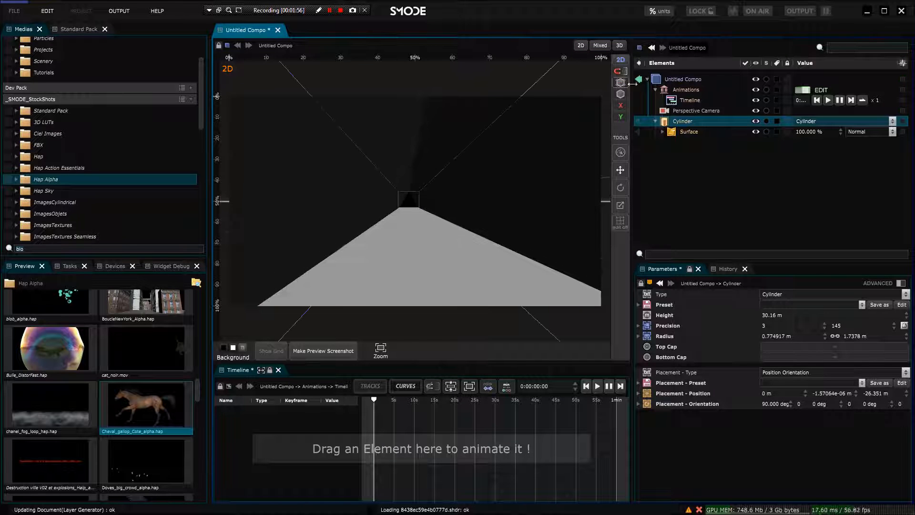
pyautogui.click(662, 132)
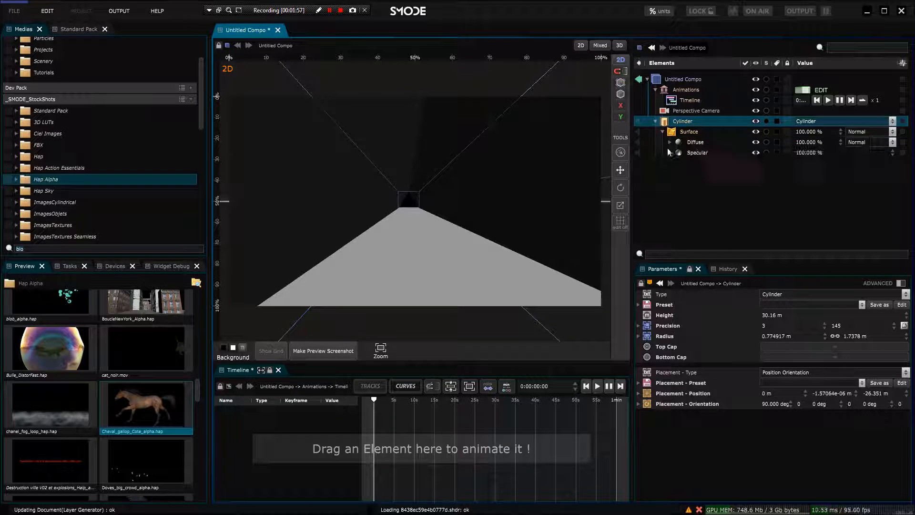
pyautogui.click(693, 154)
pyautogui.press('Delete')
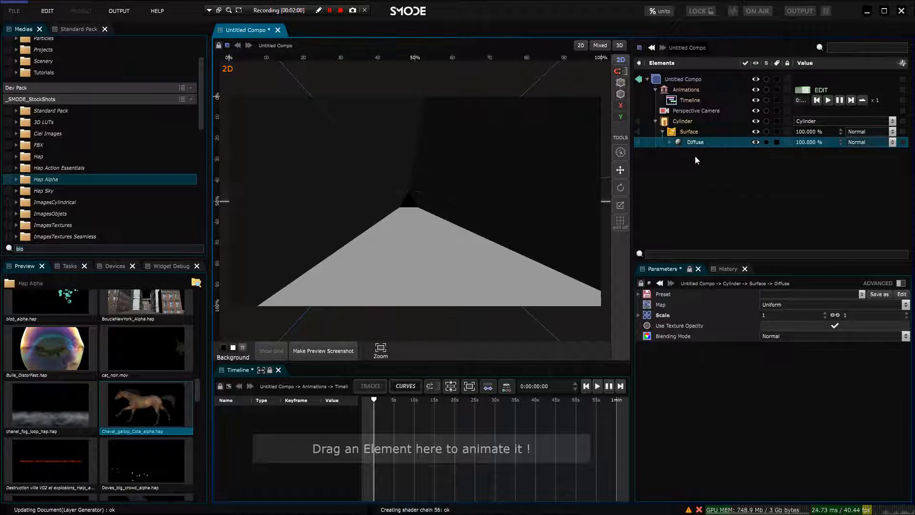
# Step: Change the map of the surface's Diffuse component to Checker Board
pyautogui.click(670, 144)
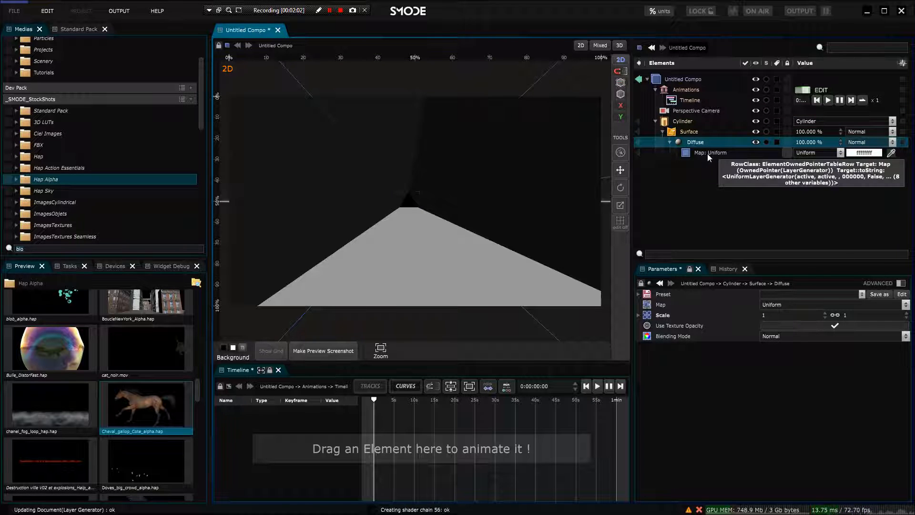
pyautogui.click(707, 154)
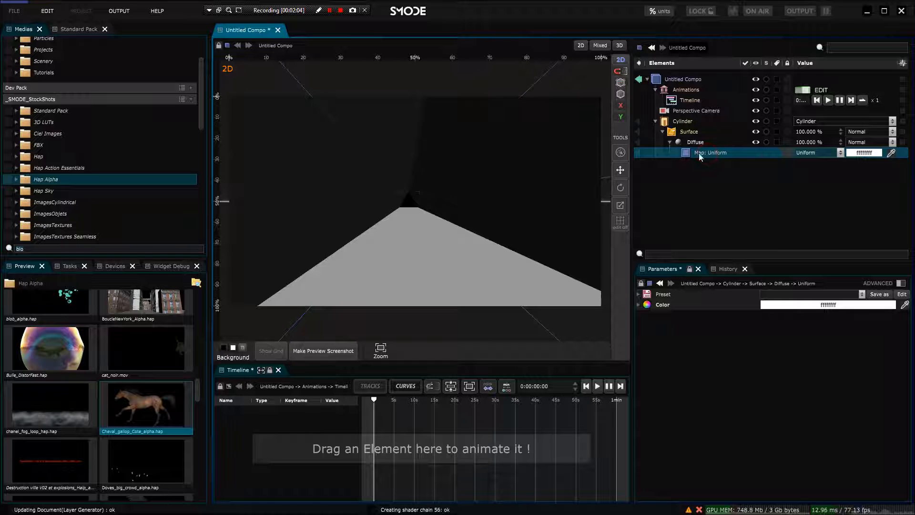
pyautogui.click(811, 152)
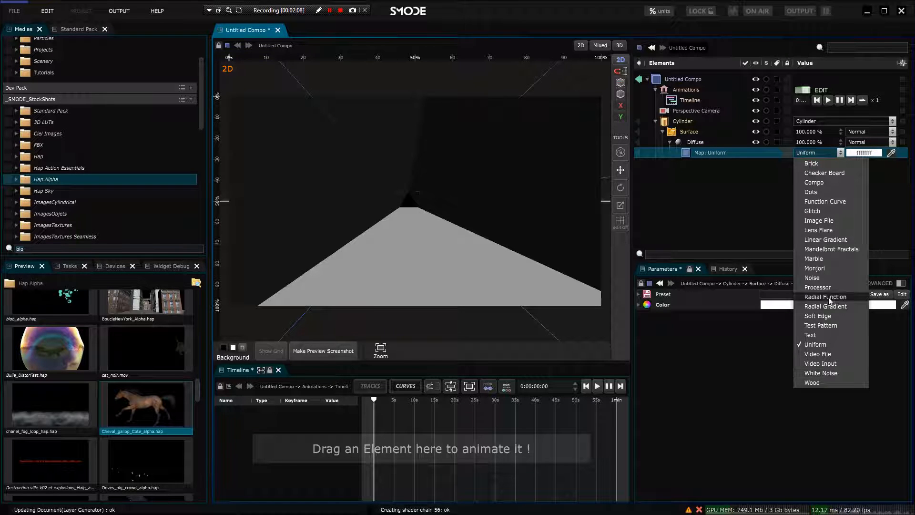
pyautogui.click(824, 173)
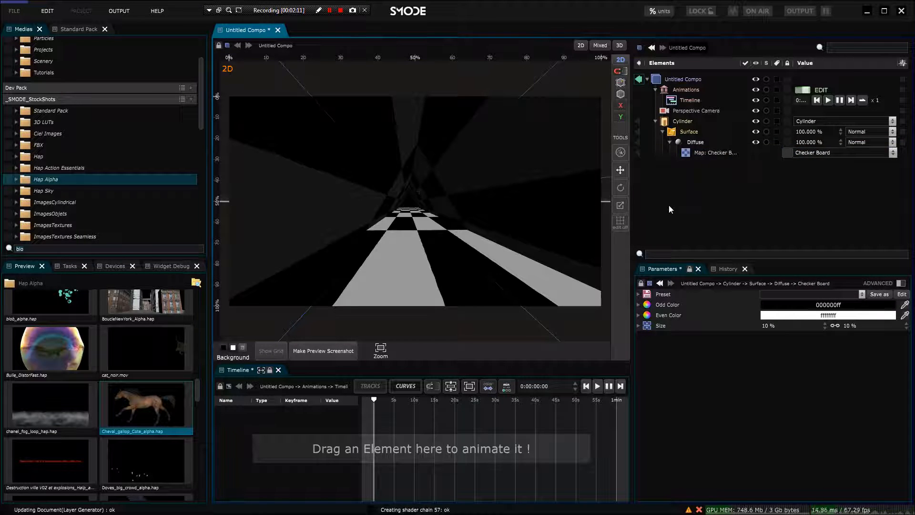
# Step: Set the Auto Illuminate of the cylinder's Surface renderer to about 85.7 %
pyautogui.click(682, 121)
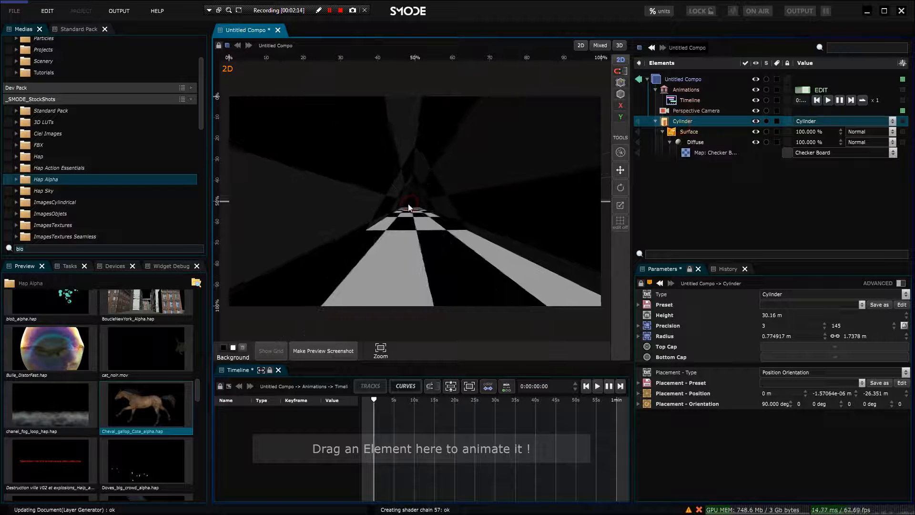
pyautogui.moveTo(400, 201); pyautogui.dragTo(404, 203)
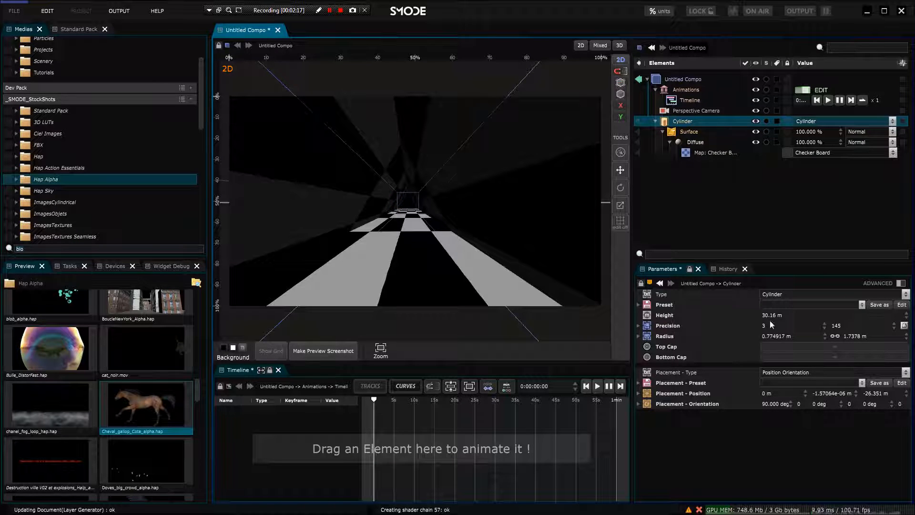
pyautogui.click(700, 133)
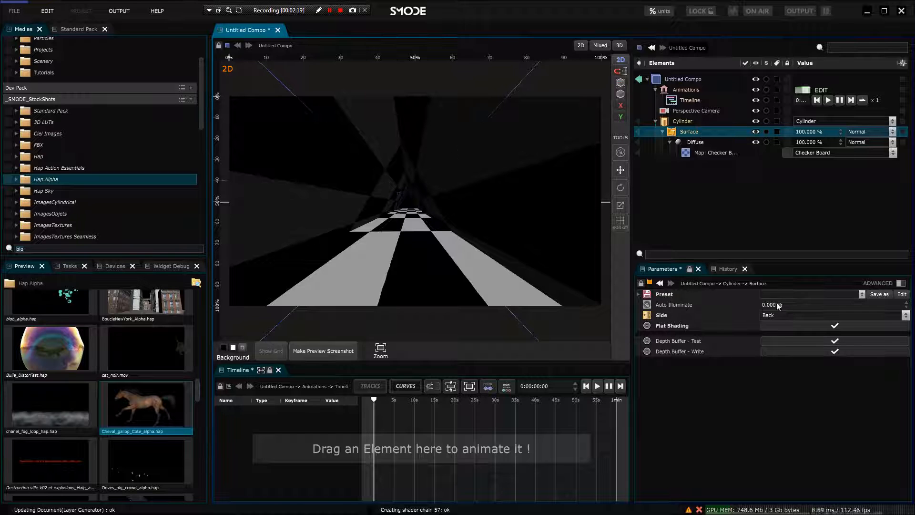
pyautogui.moveTo(777, 305)
pyautogui.mouseDown()
pyautogui.moveTo(839, 305)
pyautogui.moveTo(801, 305)
pyautogui.moveTo(813, 305)
pyautogui.mouseUp()
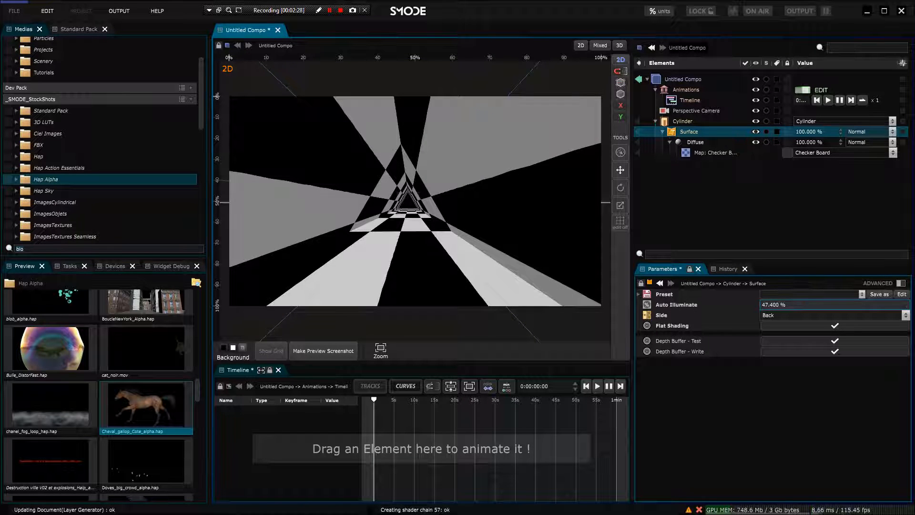
pyautogui.moveTo(813, 305); pyautogui.dragTo(829, 305)
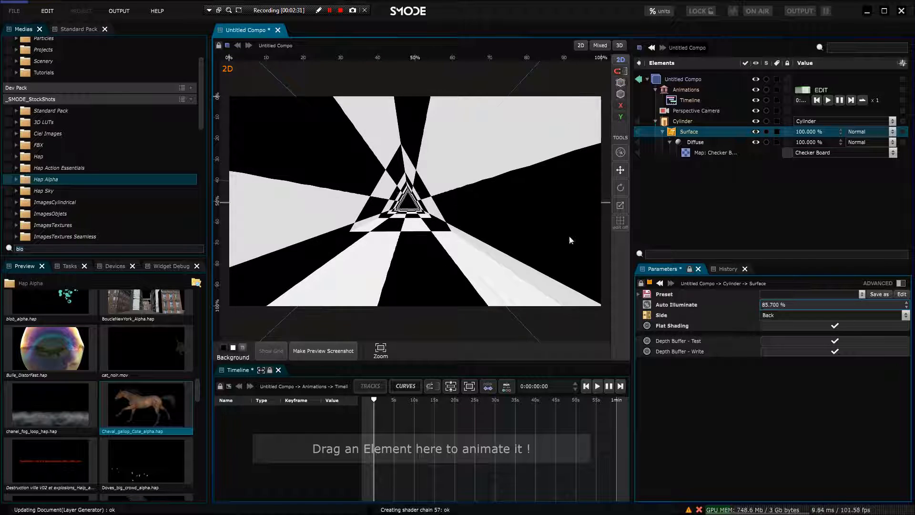
# Step: Unlink the Checker Board map's size values and set them to about 168.7 % and 1.7 %
pyautogui.click(723, 153)
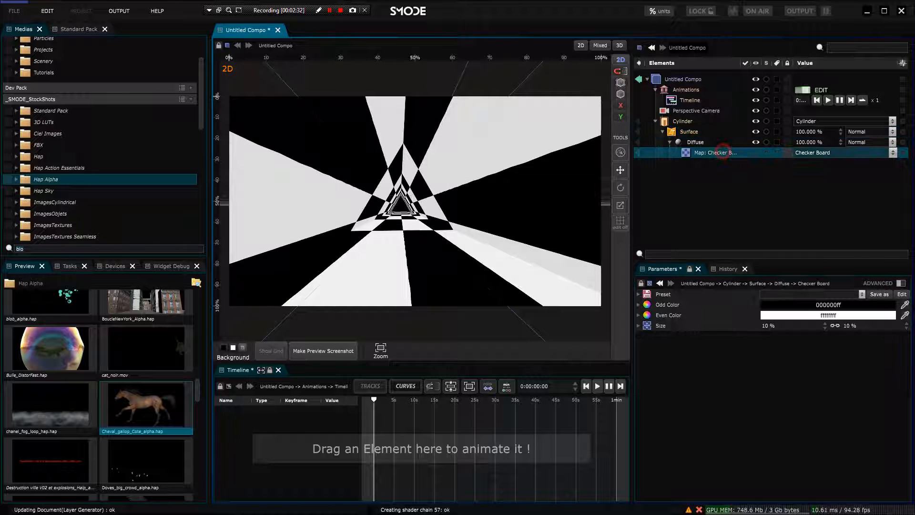
pyautogui.click(837, 326)
pyautogui.moveTo(879, 325)
pyautogui.mouseDown()
pyautogui.moveTo(906, 325)
pyautogui.moveTo(868, 325)
pyautogui.mouseUp()
pyautogui.moveTo(791, 325); pyautogui.dragTo(839, 326)
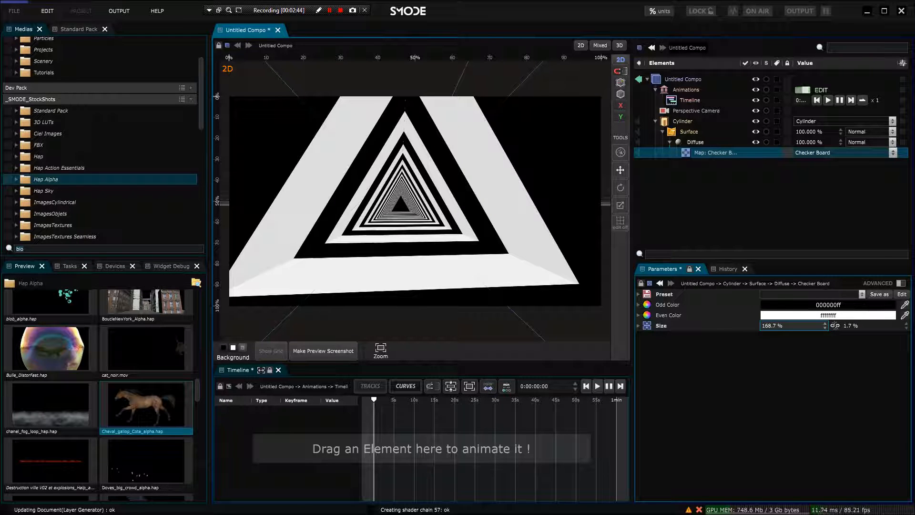
# Step: Show the advanced parameters and add a Reframe modifier to the Checker Board map
pyautogui.click(900, 283)
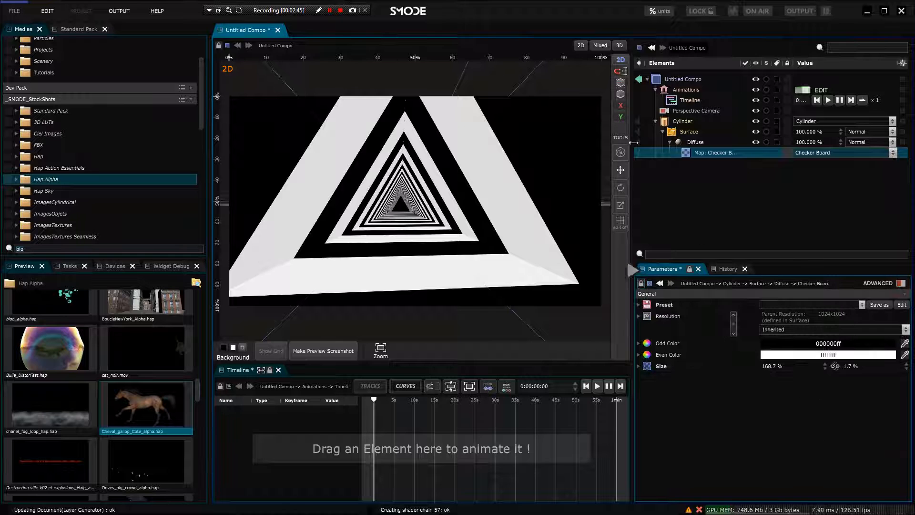
pyautogui.rightClick(566, 156)
pyautogui.moveTo(610, 168)
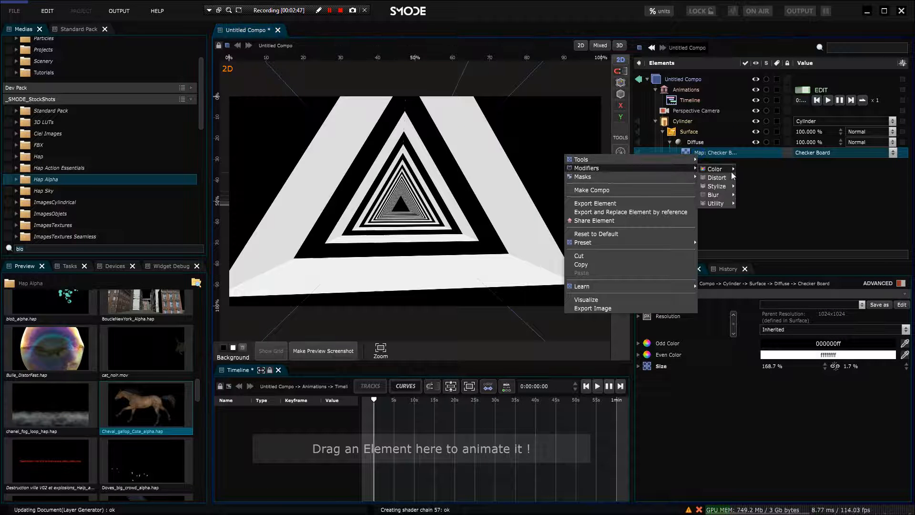
pyautogui.moveTo(724, 174)
pyautogui.click(780, 216)
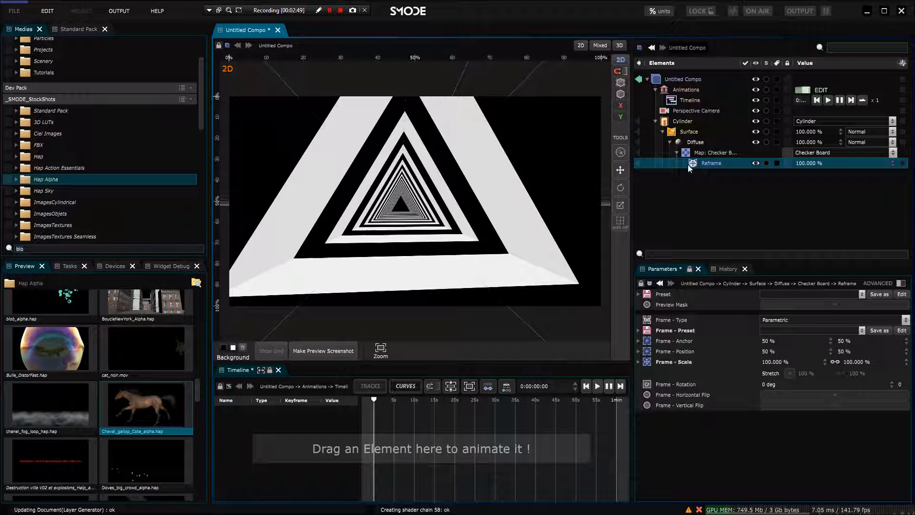
# Step: Animate the Reframe's Y frame position with a linear loop and set the loop's duration to 0:01:00:00
pyautogui.moveTo(839, 355)
pyautogui.mouseDown()
pyautogui.moveTo(839, 367)
pyautogui.moveTo(843, 353)
pyautogui.mouseUp()
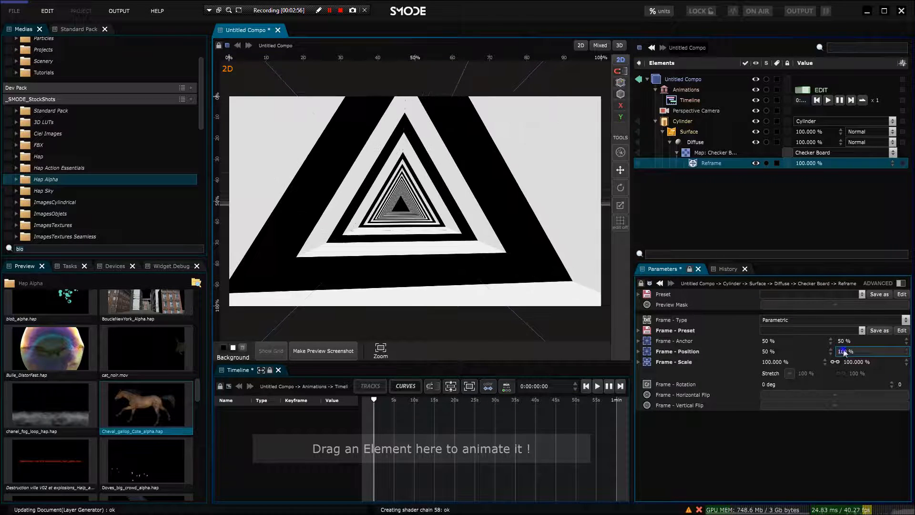
pyautogui.rightClick(844, 353)
pyautogui.click(747, 336)
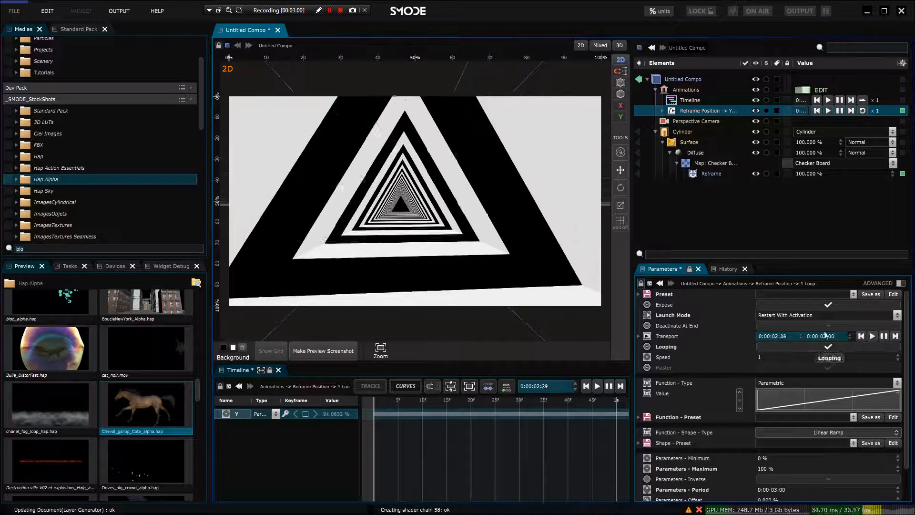
pyautogui.click(830, 336)
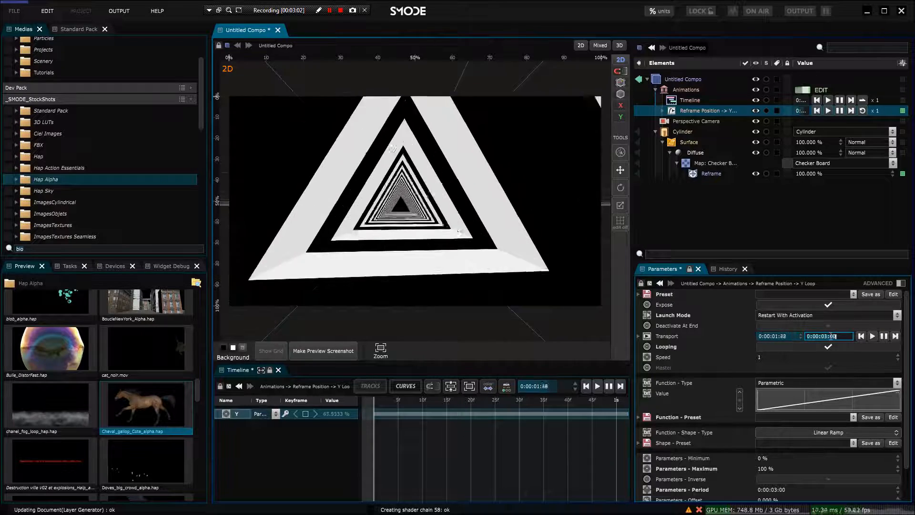
pyautogui.write('1.5')
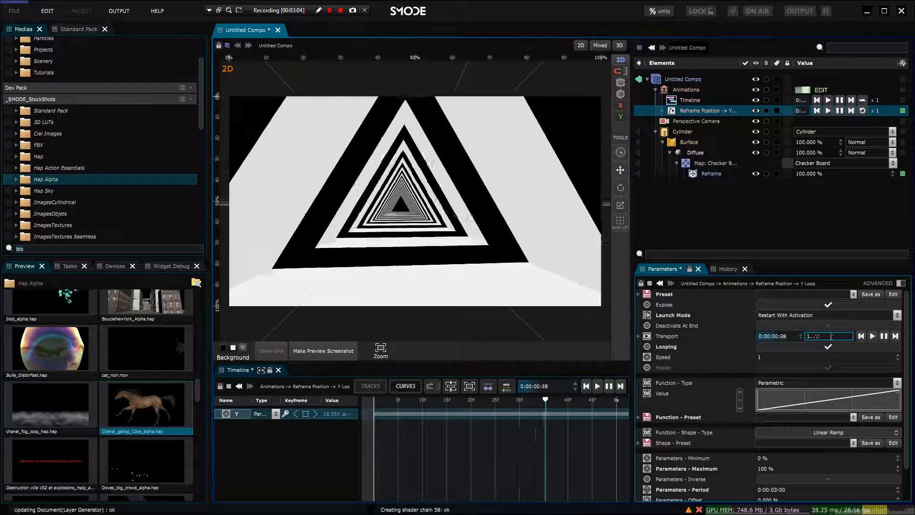
pyautogui.press('Return')
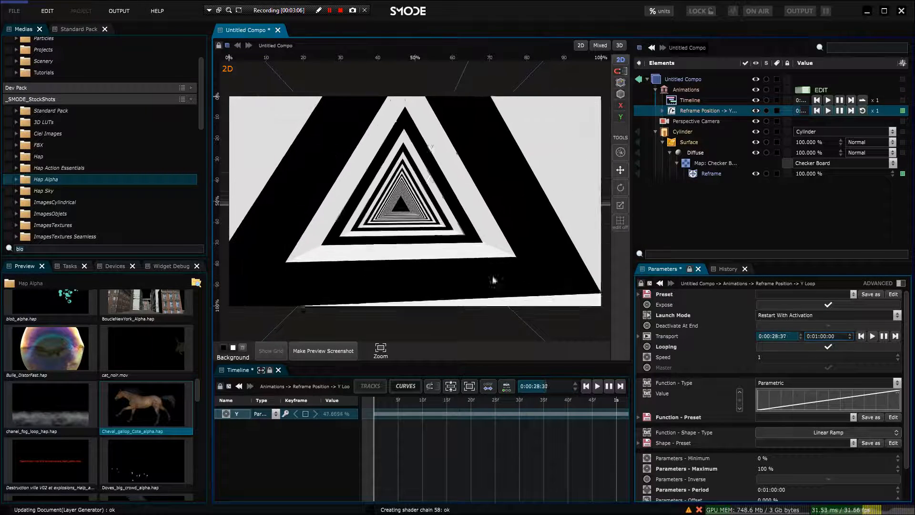
# Step: Set the speed of the Reframe position loop to 0 and expose it as a percentage parameter
pyautogui.moveTo(876, 110)
pyautogui.mouseDown()
pyautogui.moveTo(886, 110)
pyautogui.moveTo(865, 110)
pyautogui.mouseUp()
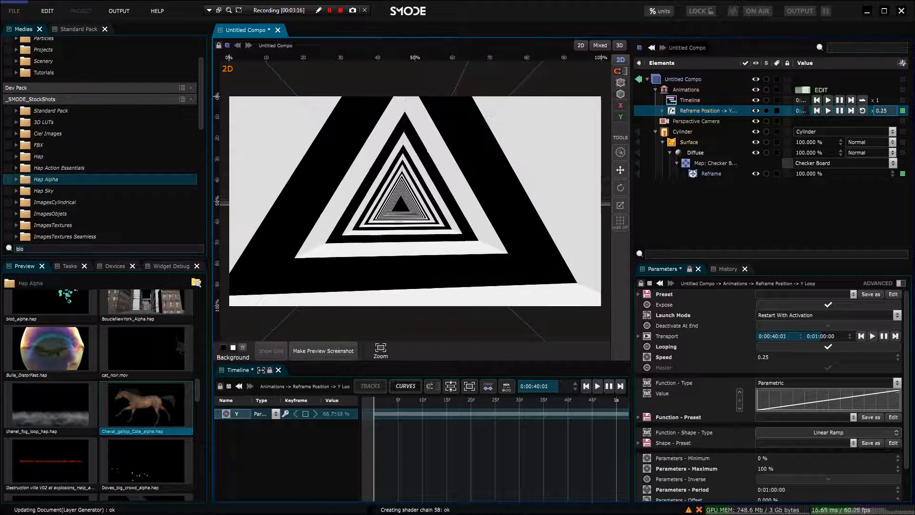
pyautogui.moveTo(865, 111); pyautogui.dragTo(887, 109)
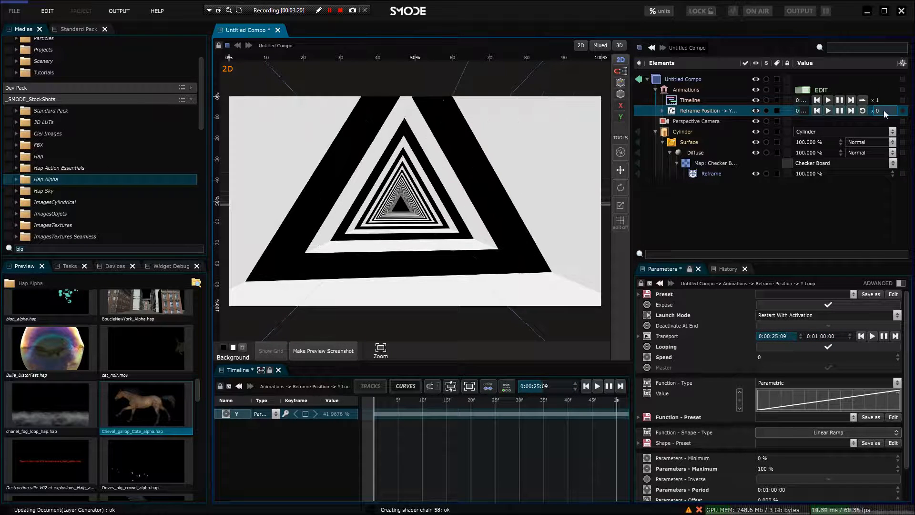
pyautogui.rightClick(882, 110)
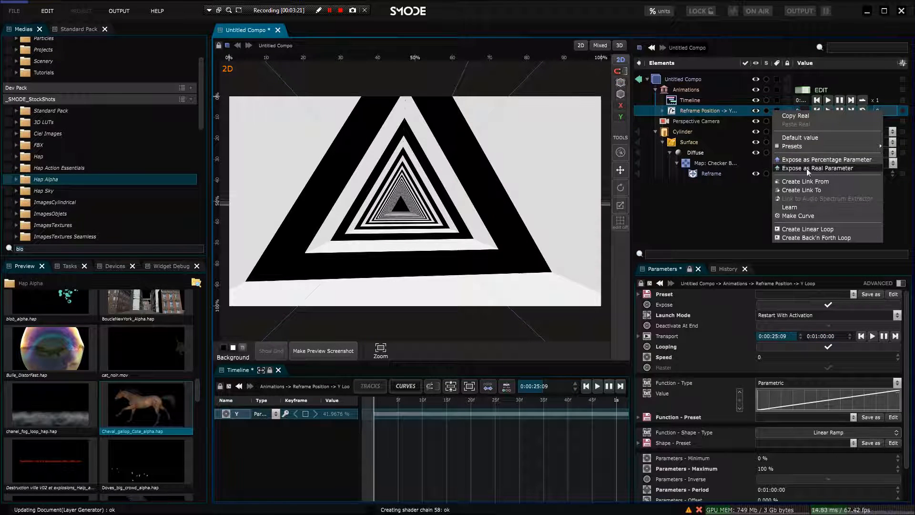
pyautogui.click(840, 162)
pyautogui.click(691, 132)
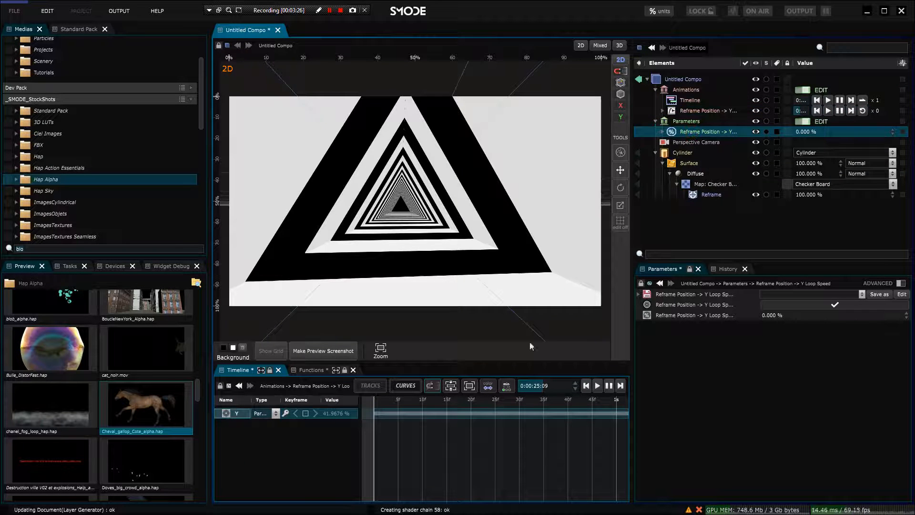
# Step: Expand the exposed loop speed parameter down to its Function and open its keyframe curve in the Functions editor
pyautogui.moveTo(633, 269); pyautogui.dragTo(730, 269)
pyautogui.scroll(-5, 571, 448)
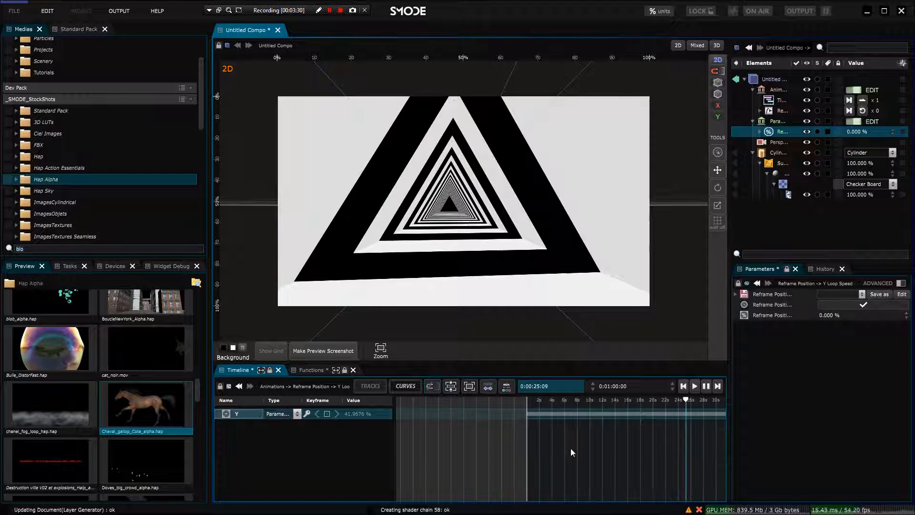
pyautogui.click(768, 125)
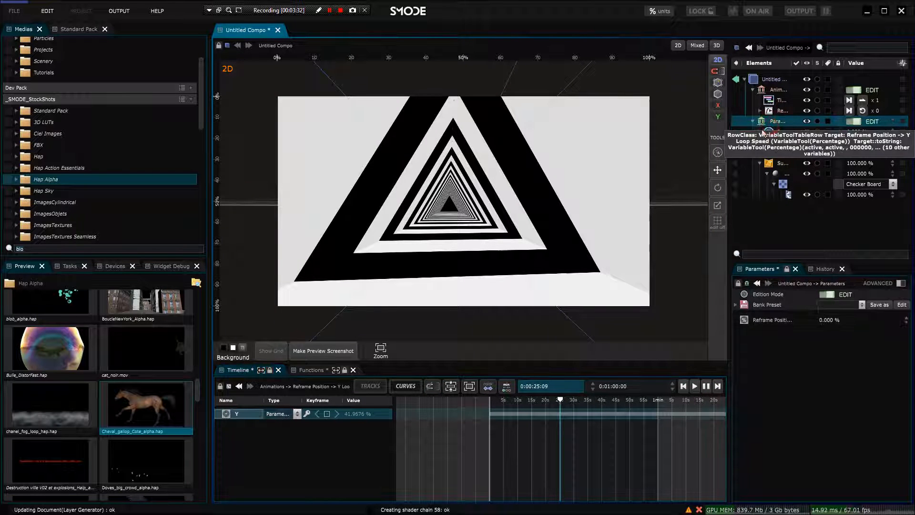
pyautogui.click(760, 132)
pyautogui.moveTo(729, 149); pyautogui.dragTo(628, 150)
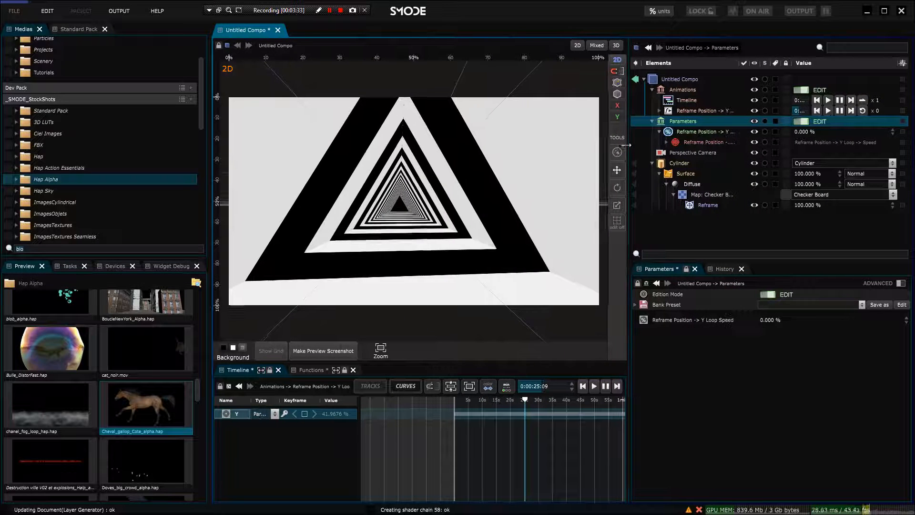
pyautogui.click(666, 142)
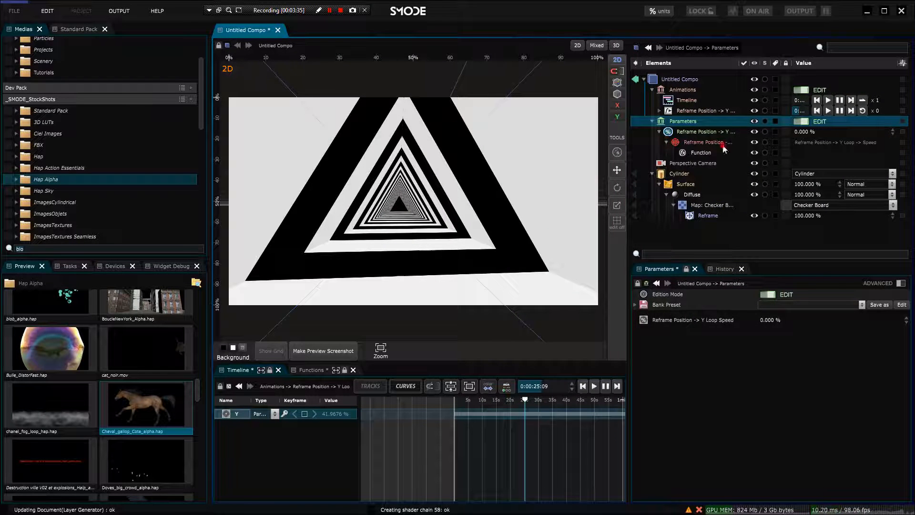
pyautogui.click(705, 131)
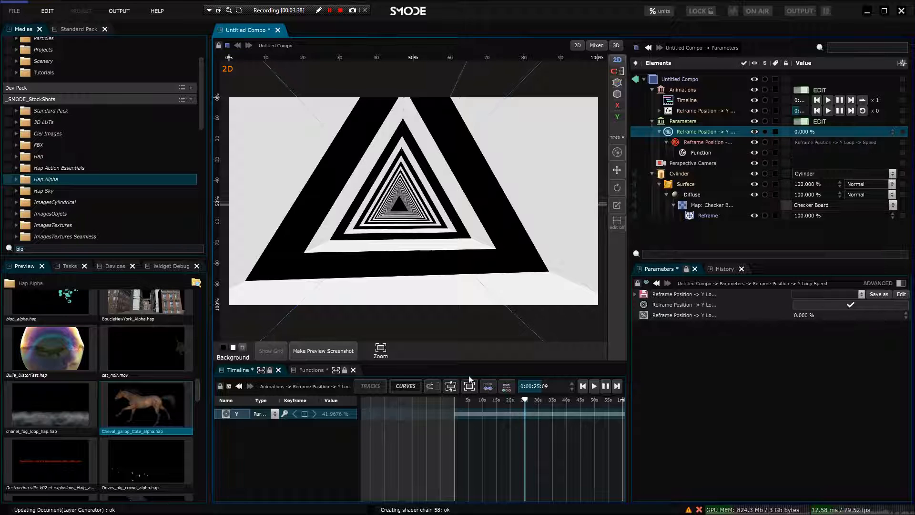
pyautogui.click(330, 371)
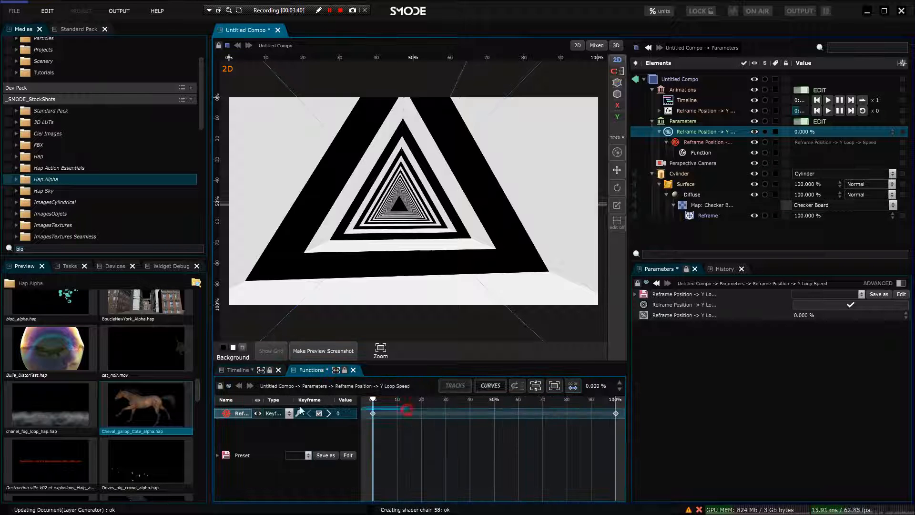
# Step: Set the loop speed keyframe at 100 % to 10.9, after trying 2, 3 and 9.9
pyautogui.moveTo(392, 400); pyautogui.dragTo(685, 400)
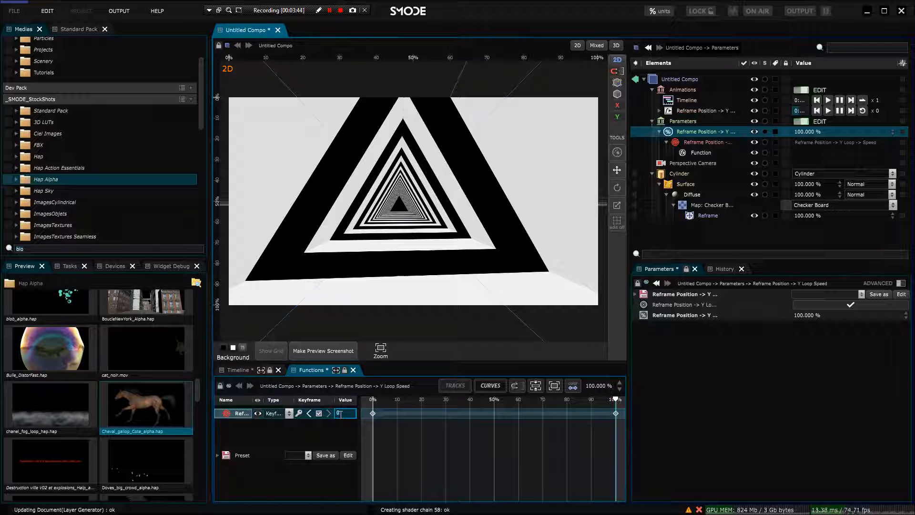
pyautogui.press('Return')
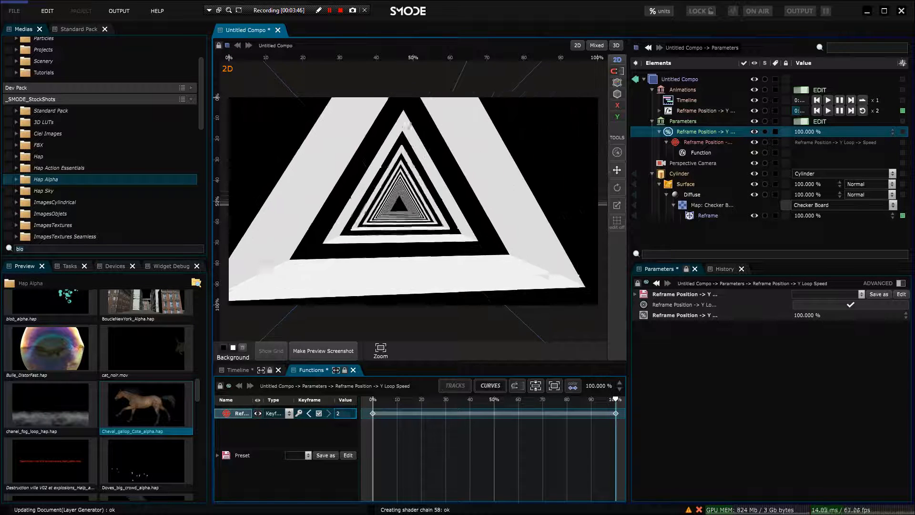
pyautogui.write('3')
pyautogui.press('Return')
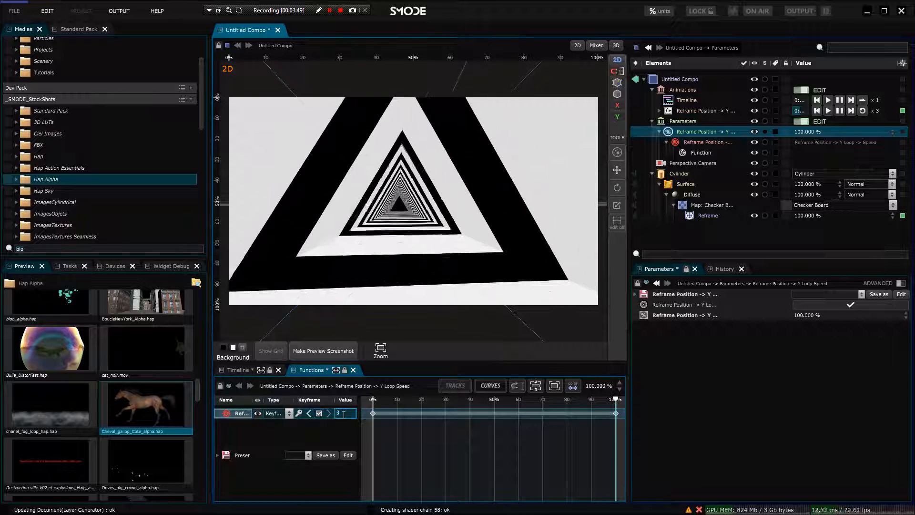
pyautogui.press('BackSpace')
pyautogui.write('9.9')
pyautogui.press('Return')
pyautogui.press('BackSpace')
pyautogui.press('BackSpace')
pyautogui.press('BackSpace')
pyautogui.write('10.9')
pyautogui.press('Return')
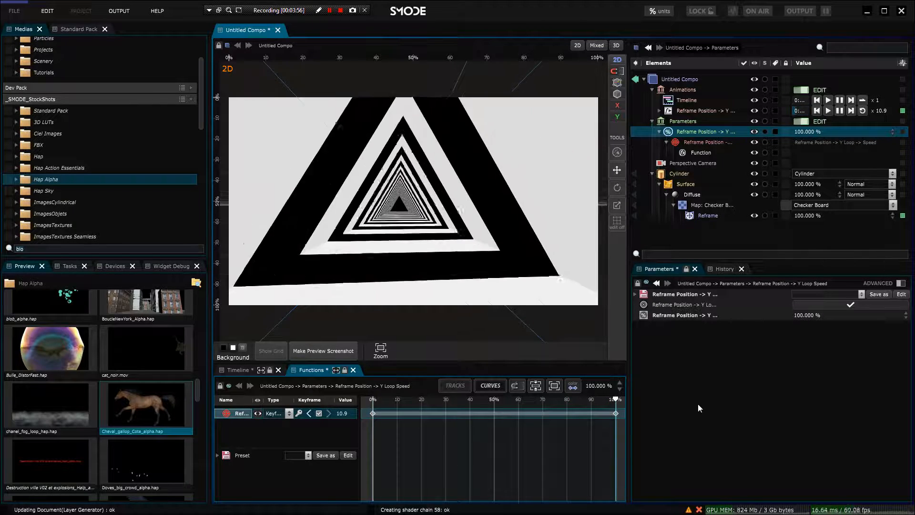
# Step: Add a loop speed keyframe with value 0 at 50 % and set the keyframe at 0 % to -5
pyautogui.moveTo(500, 406); pyautogui.dragTo(373, 405)
pyautogui.click(373, 413)
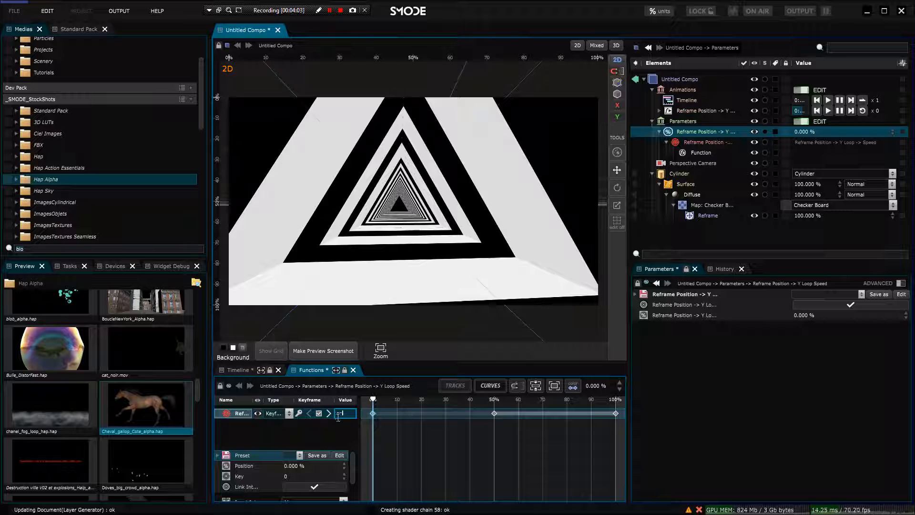
pyautogui.write('-5')
pyautogui.press('Return')
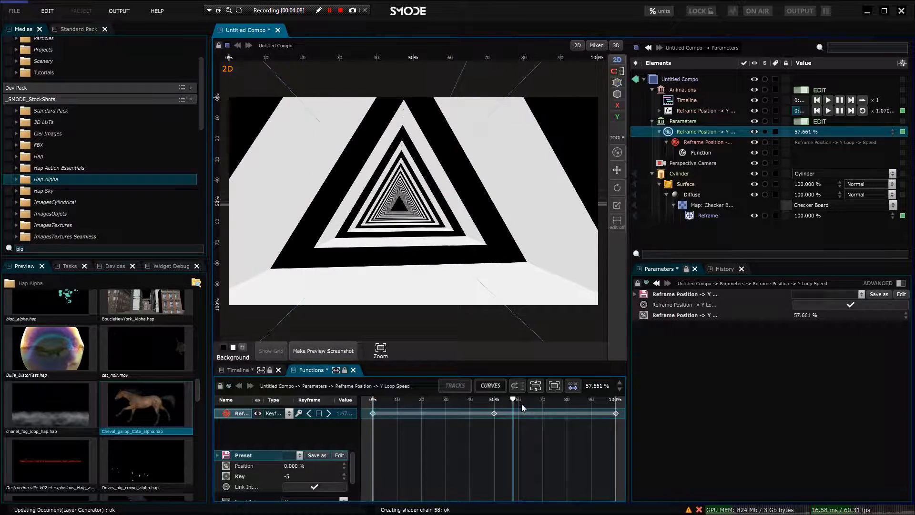
pyautogui.click(496, 399)
# Step: Enlarge the element tree area and add a Video Input 2D layer to the composition
pyautogui.moveTo(764, 263); pyautogui.dragTo(761, 335)
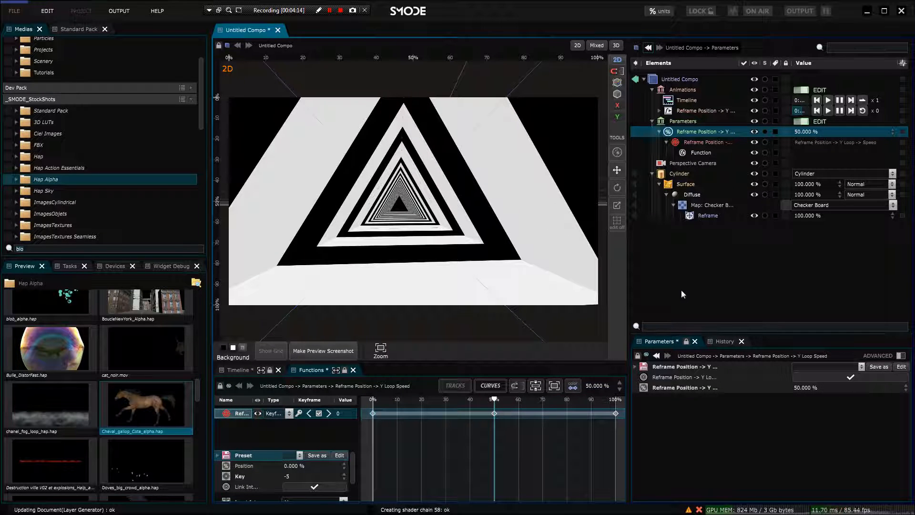
pyautogui.scroll(-2, 509, 258)
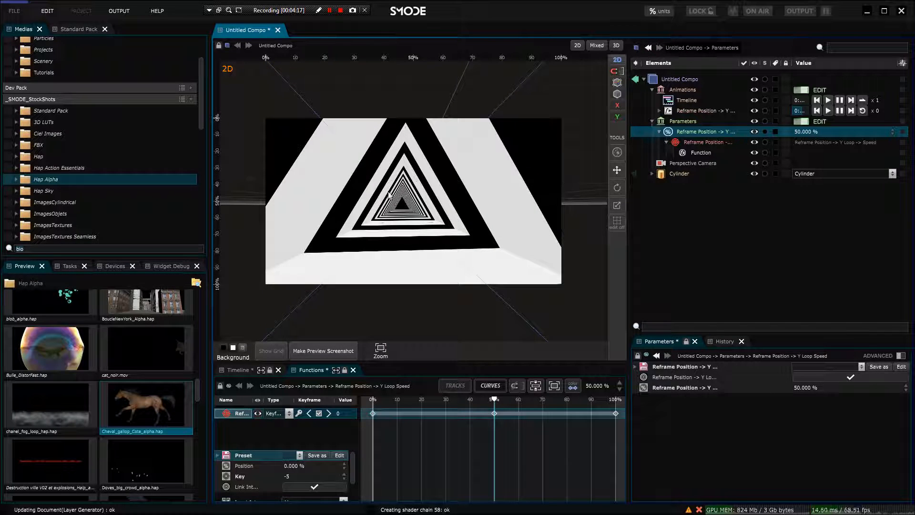
pyautogui.rightClick(676, 205)
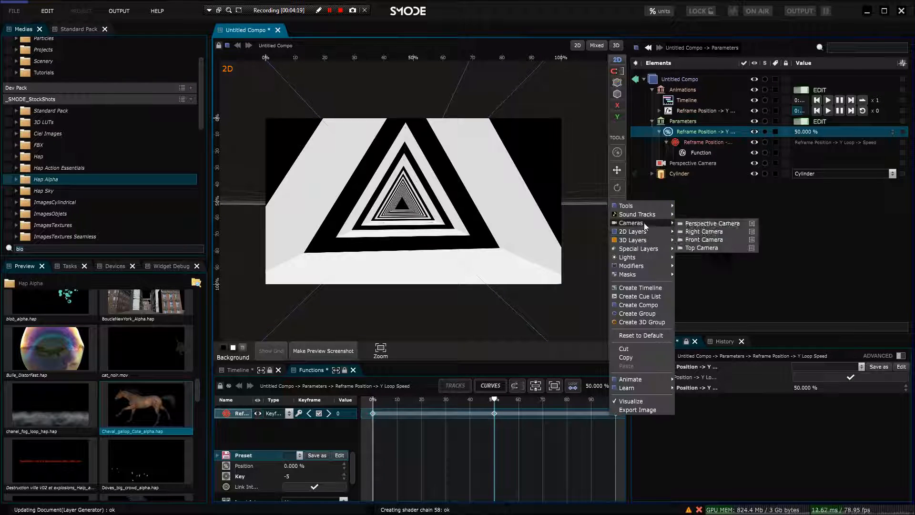
pyautogui.moveTo(638, 232)
pyautogui.click(715, 409)
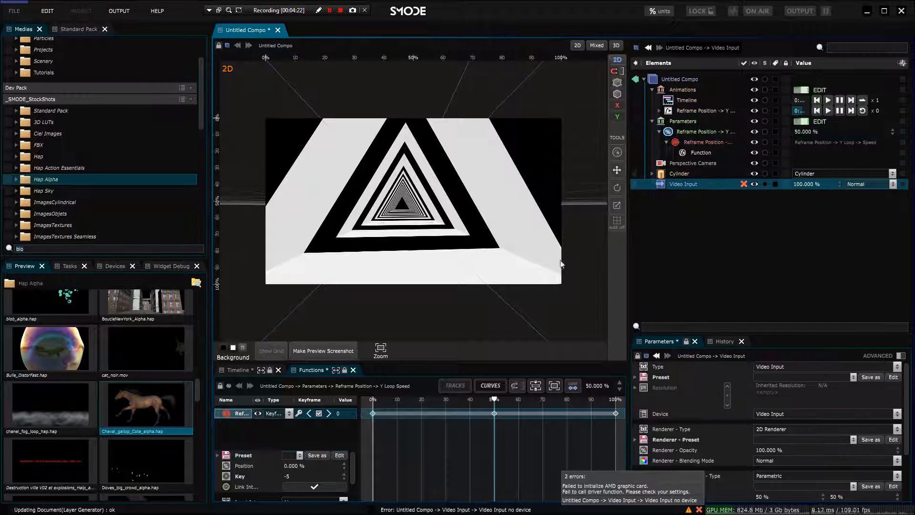
pyautogui.click(857, 185)
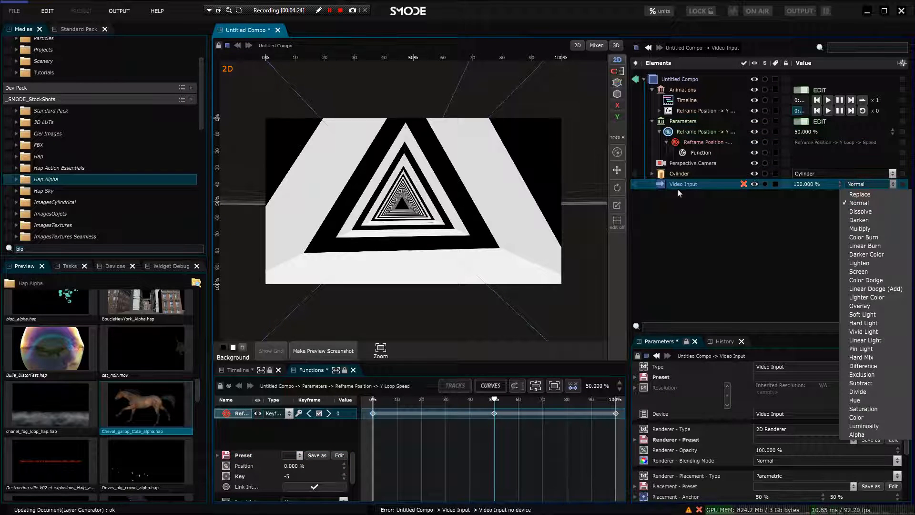
pyautogui.click(665, 191)
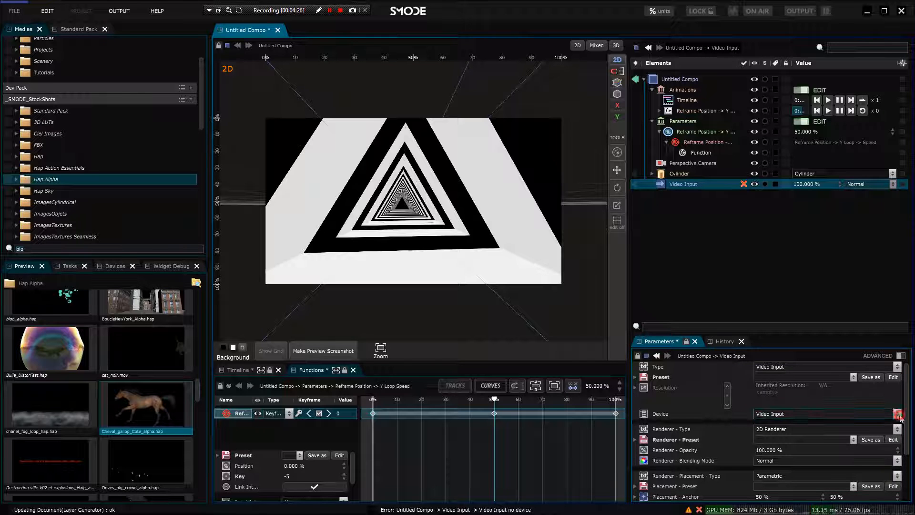
# Step: Add the Direct Show Microsoft LifeCam Cinema 1 as a video input in the engine preferences and apply the changes
pyautogui.click(58, 11)
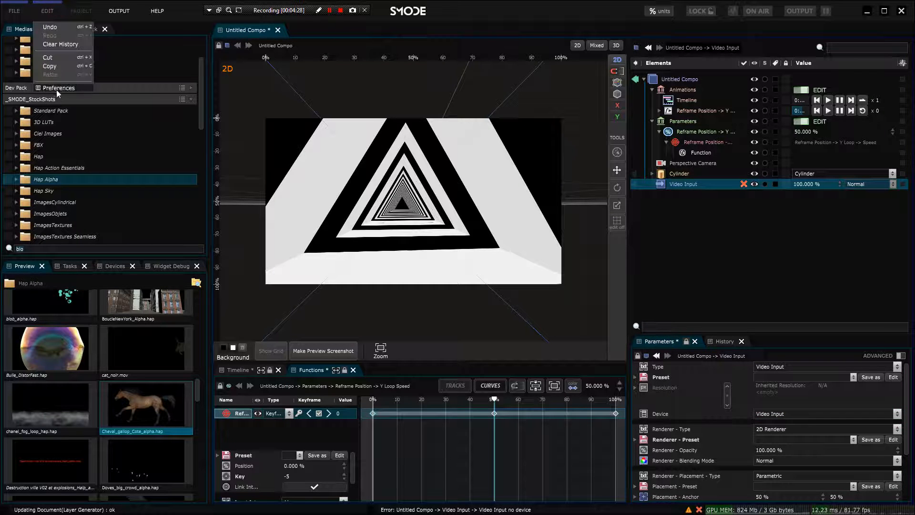
pyautogui.click(56, 89)
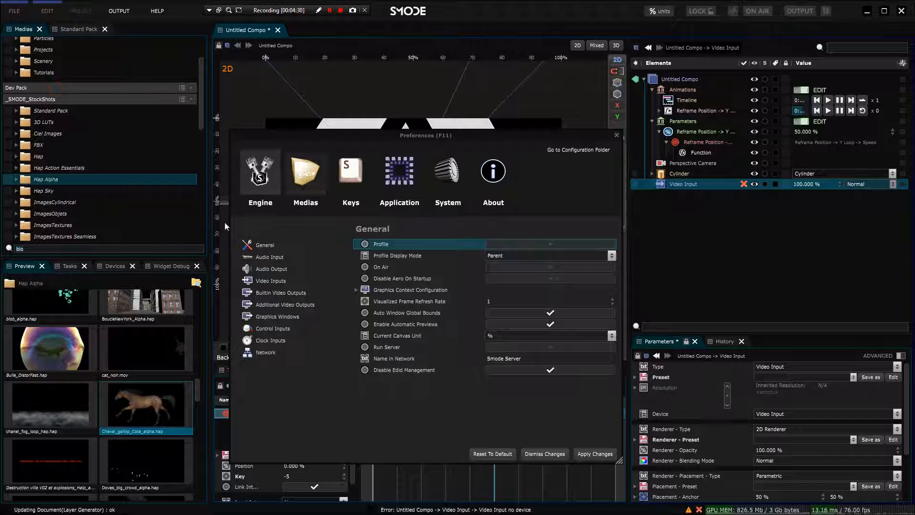
pyautogui.click(274, 281)
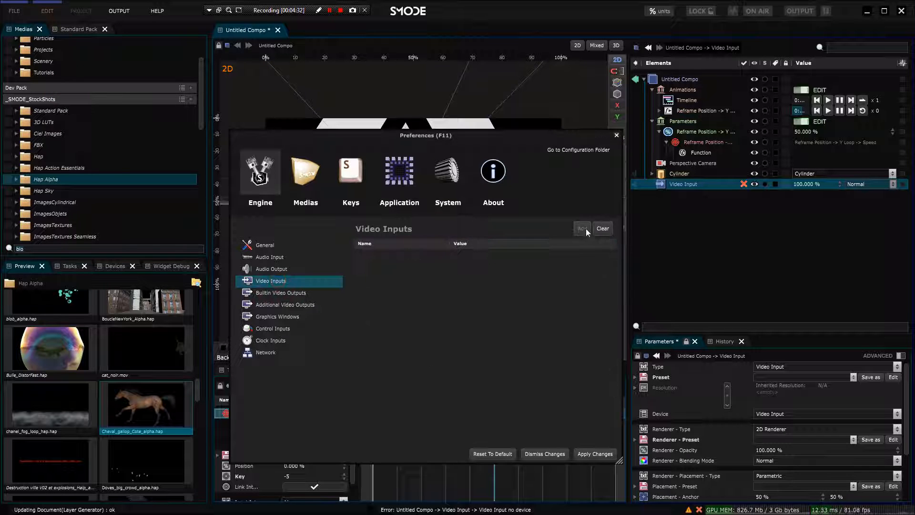
pyautogui.click(582, 258)
pyautogui.click(552, 280)
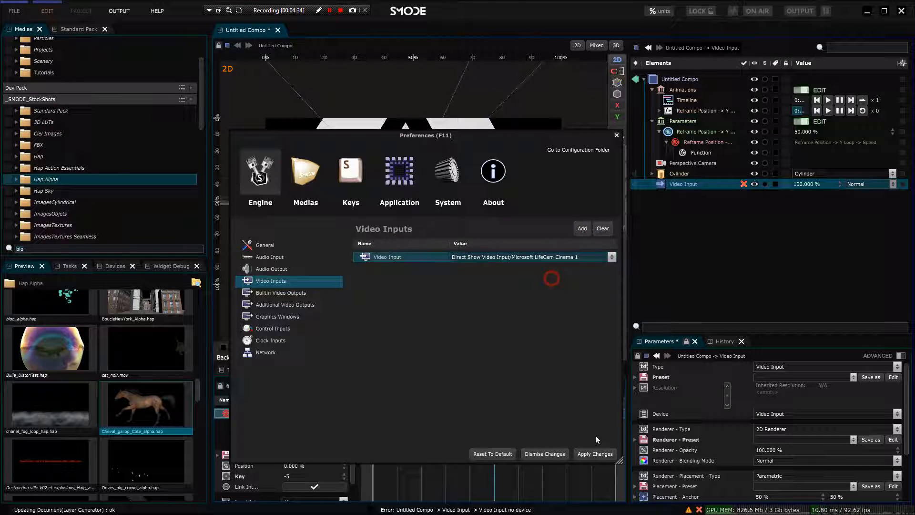
pyautogui.click(617, 136)
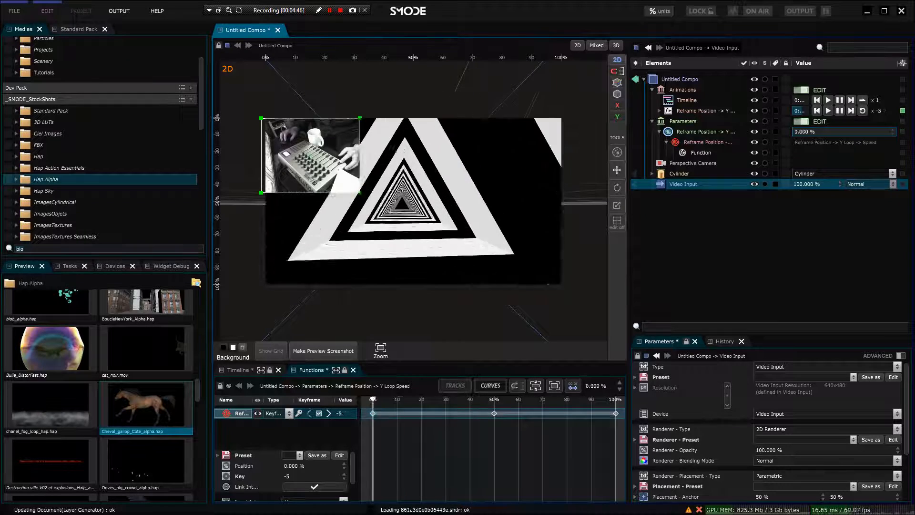
# Step: Map the loop speed parameter to Channel 1 Control Change 7 of the UC-33 MIDI controller and set its 0 % keyframe to -10.7625
pyautogui.moveTo(845, 134); pyautogui.dragTo(808, 135)
pyautogui.rightClick(697, 133)
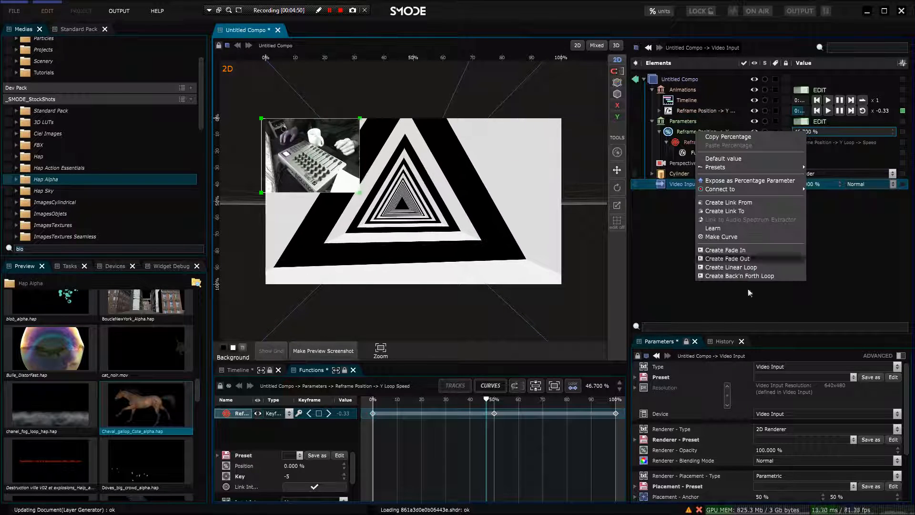
pyautogui.click(714, 228)
pyautogui.moveTo(527, 109); pyautogui.dragTo(739, 138)
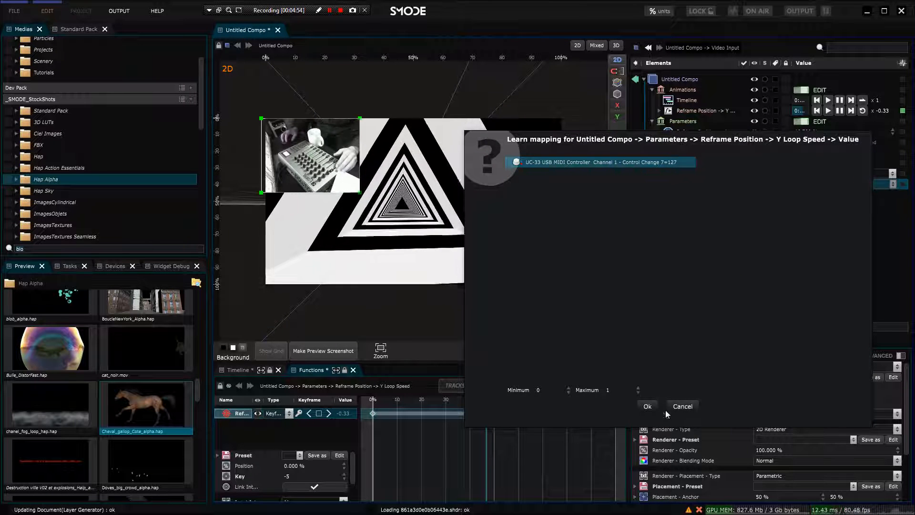
pyautogui.click(648, 407)
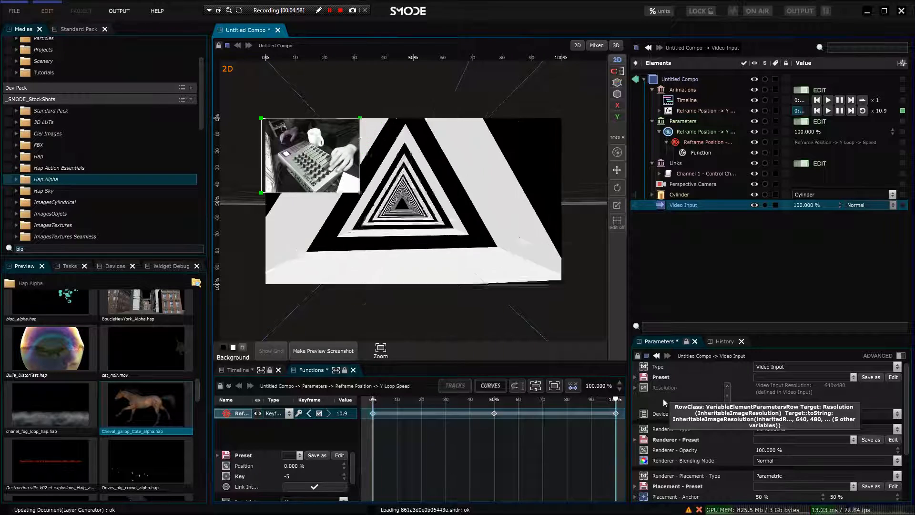
pyautogui.moveTo(344, 414); pyautogui.dragTo(345, 411)
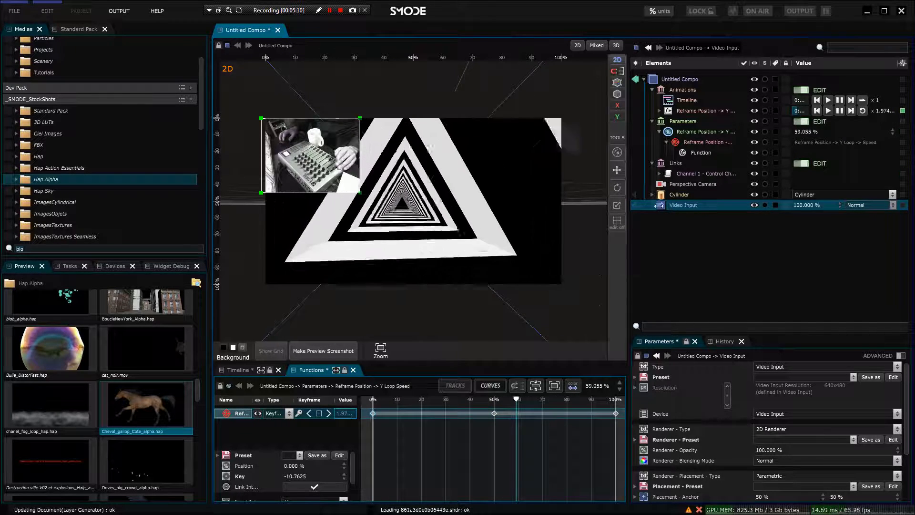
# Step: Set the cylinder surface's Auto Illuminate to 0 % and add an Omni Light to the composition
pyautogui.click(652, 195)
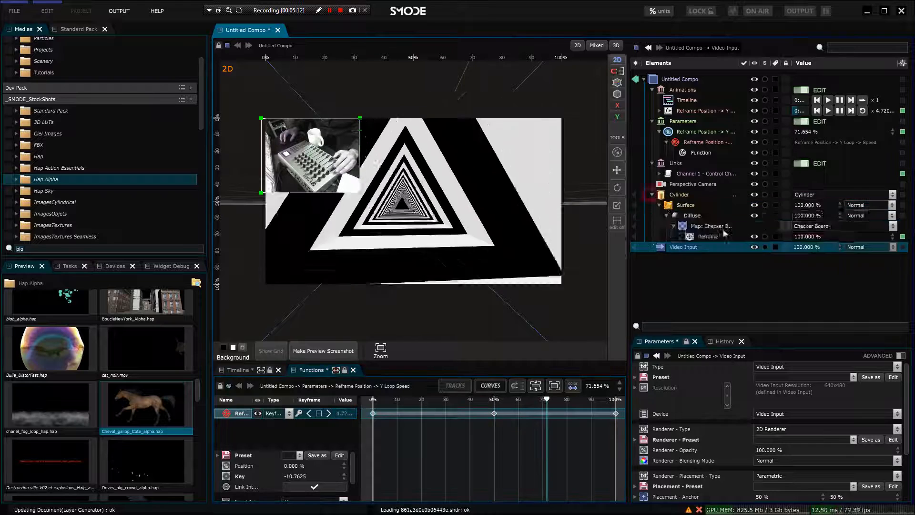
pyautogui.click(686, 205)
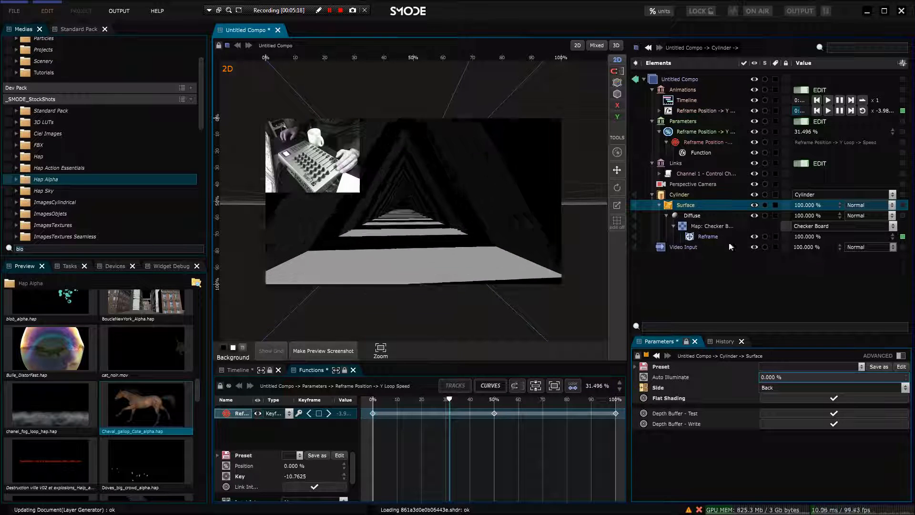
pyautogui.rightClick(644, 69)
pyautogui.moveTo(665, 124)
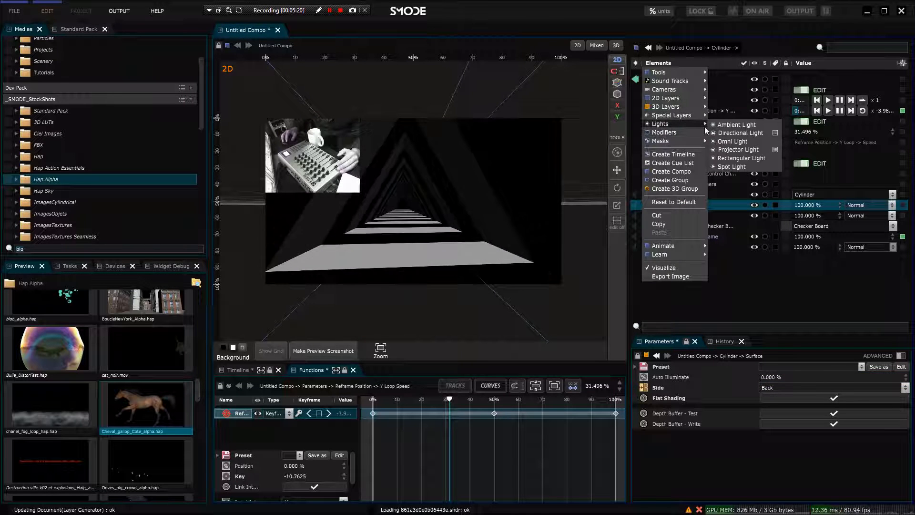
pyautogui.click(725, 141)
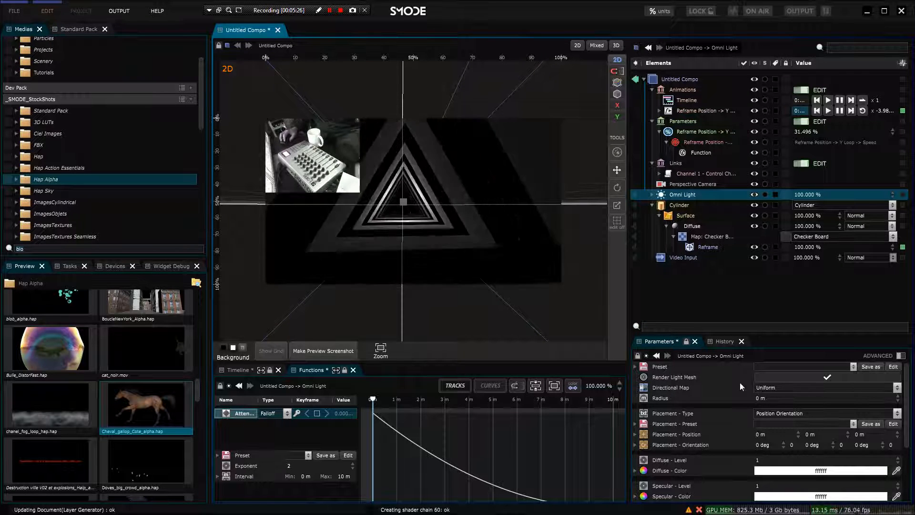
# Step: Move the omni light to -2.4882 m in Z and expose that position as a percentage parameter
pyautogui.moveTo(858, 434); pyautogui.dragTo(866, 434)
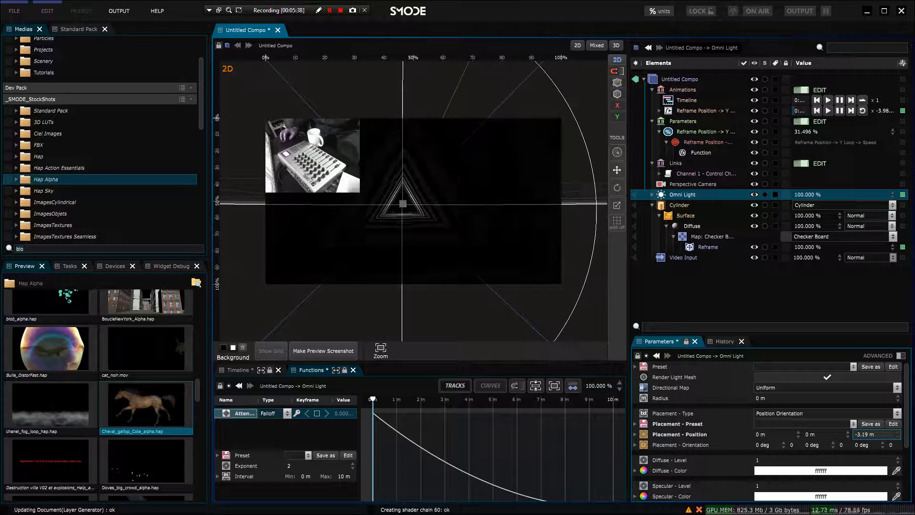
pyautogui.rightClick(865, 434)
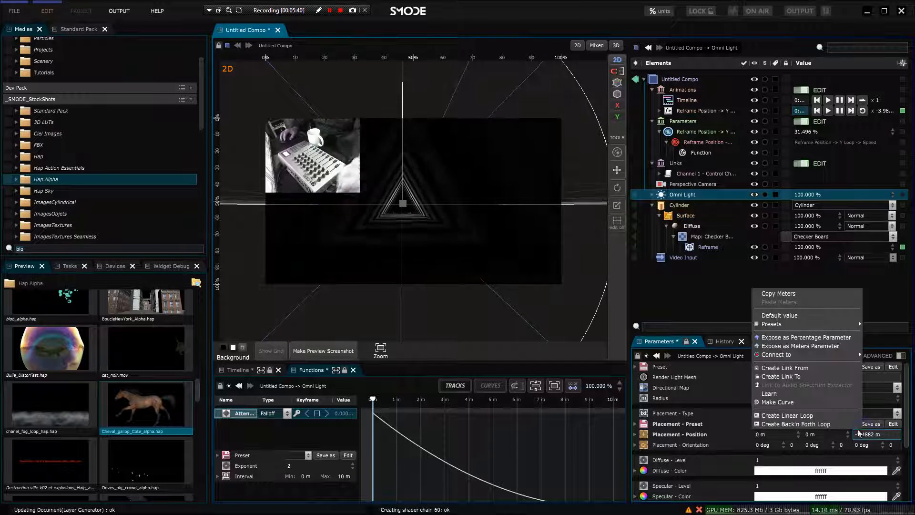
pyautogui.click(816, 337)
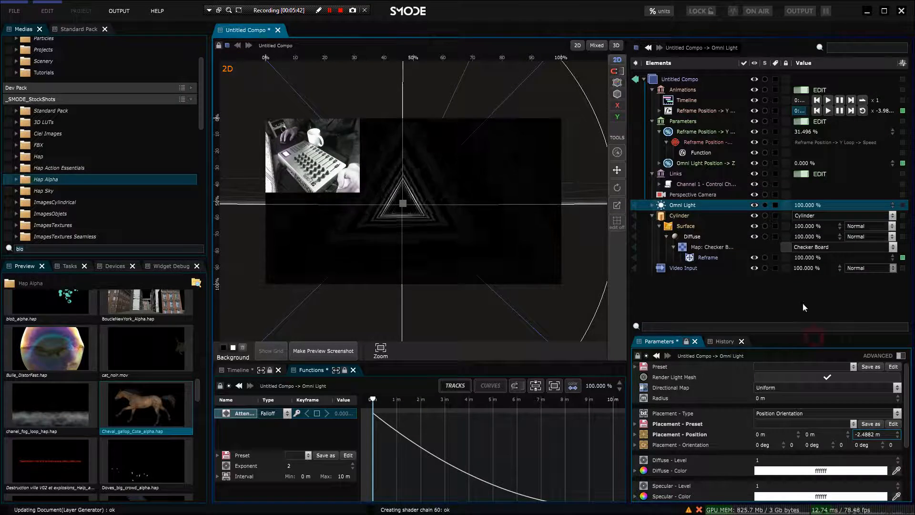
# Step: Set the omni light's Z position keyframe at 100 % to 3 m and scrub the parameter to preview the light's travel
pyautogui.click(659, 163)
pyautogui.click(705, 173)
pyautogui.click(709, 165)
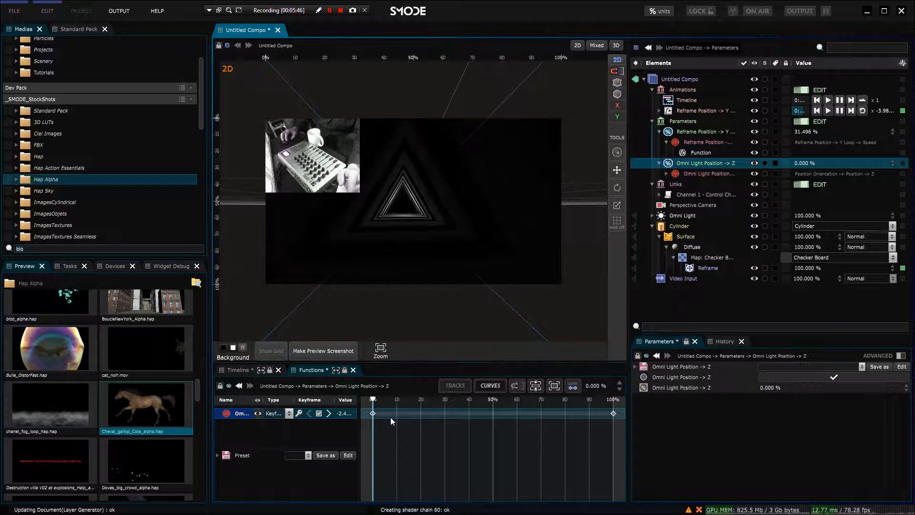
pyautogui.moveTo(364, 402); pyautogui.dragTo(687, 401)
pyautogui.doubleClick(345, 413)
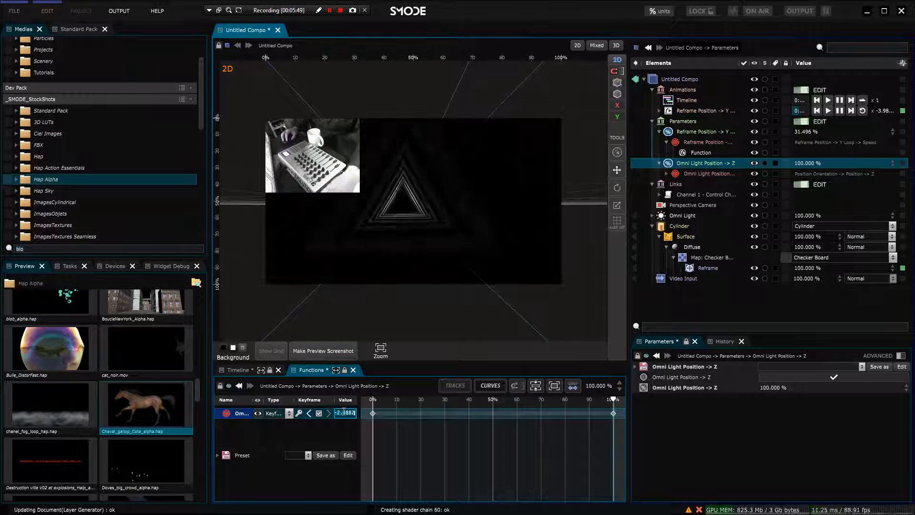
pyautogui.press('Return')
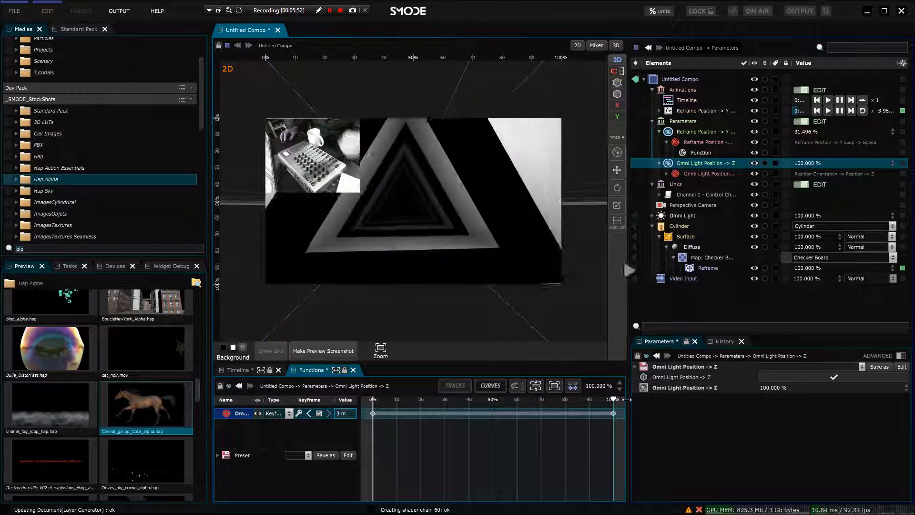
pyautogui.moveTo(563, 402); pyautogui.dragTo(460, 401)
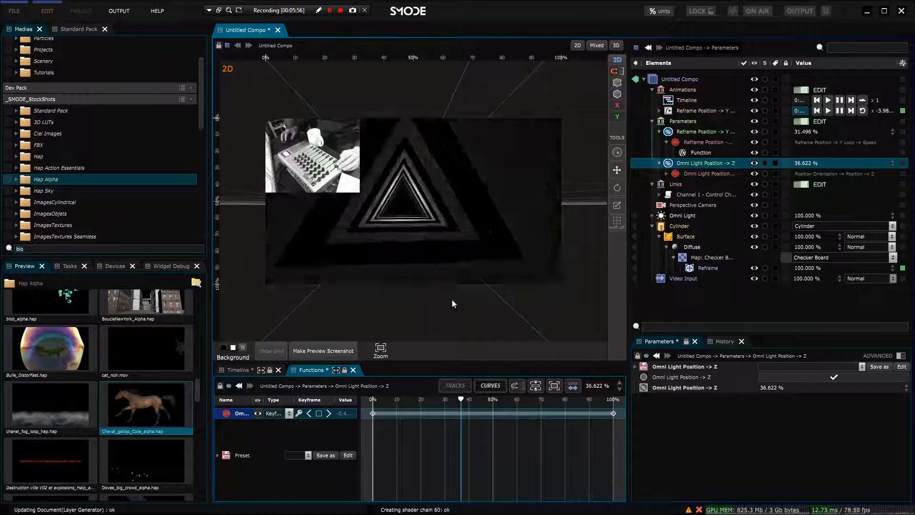
# Step: Set the engine's audio input to the Windows Audio device Microphone de bureau (4- Cinema - Microsoft LifeCam) and apply the changes
pyautogui.rightClick(809, 166)
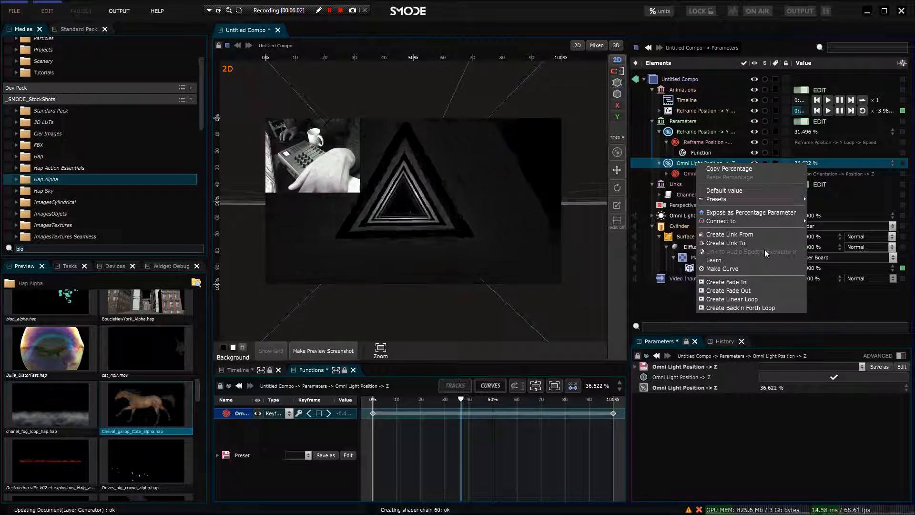
pyautogui.click(809, 190)
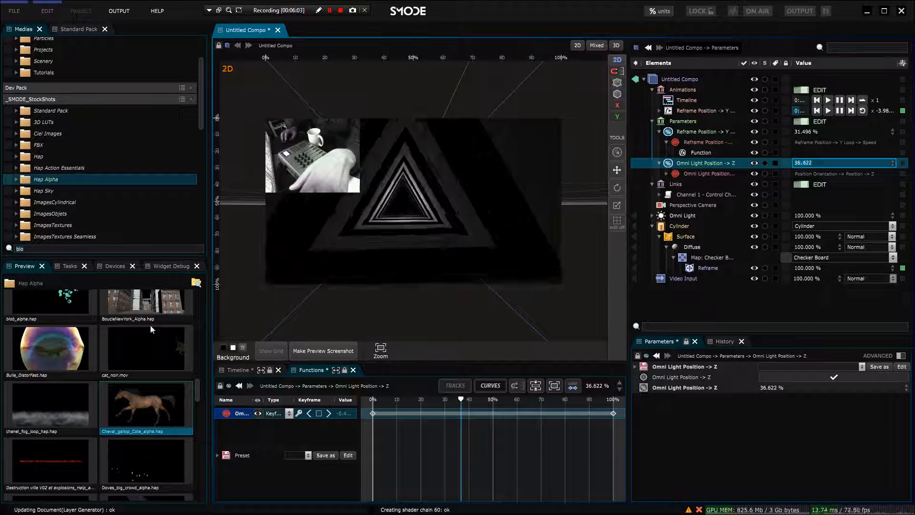
pyautogui.click(115, 266)
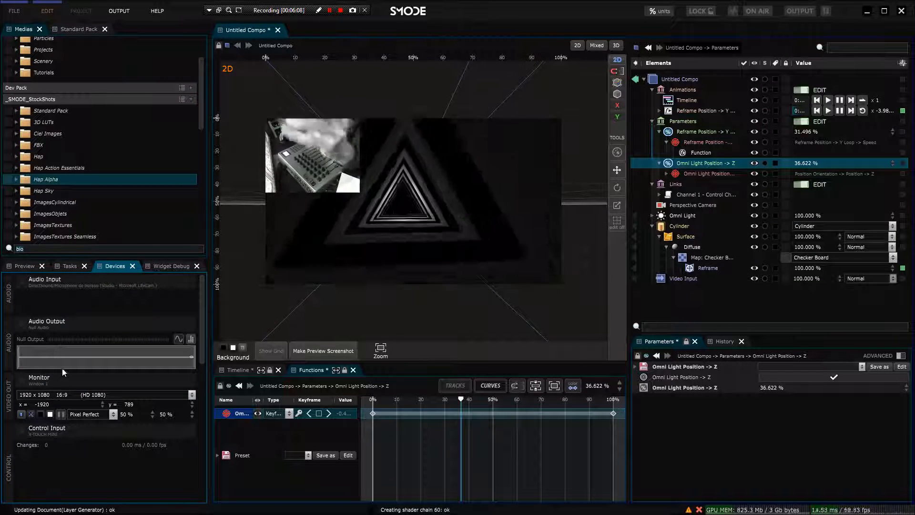
pyautogui.click(14, 10)
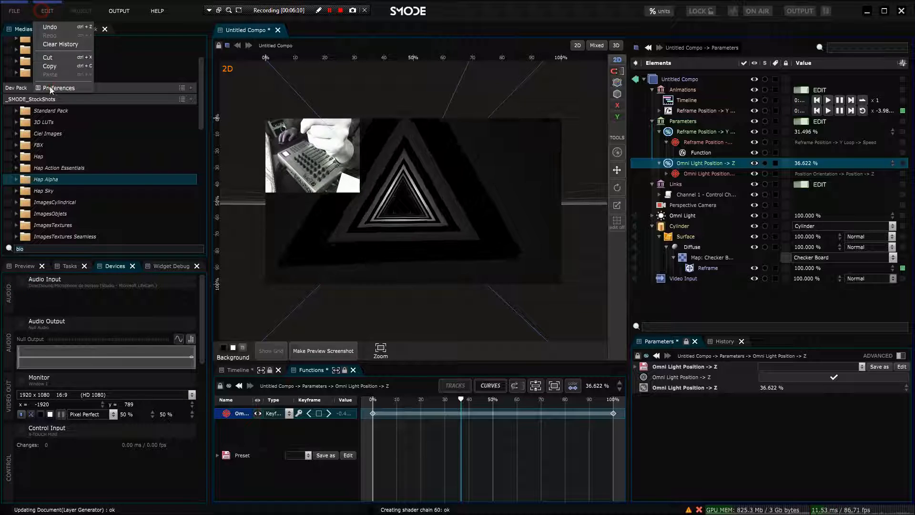
pyautogui.click(48, 86)
pyautogui.click(270, 257)
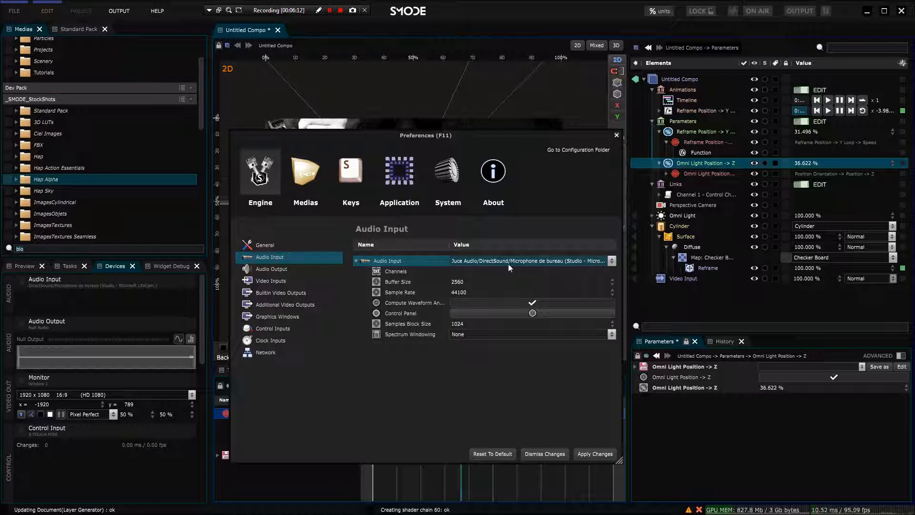
pyautogui.moveTo(643, 272)
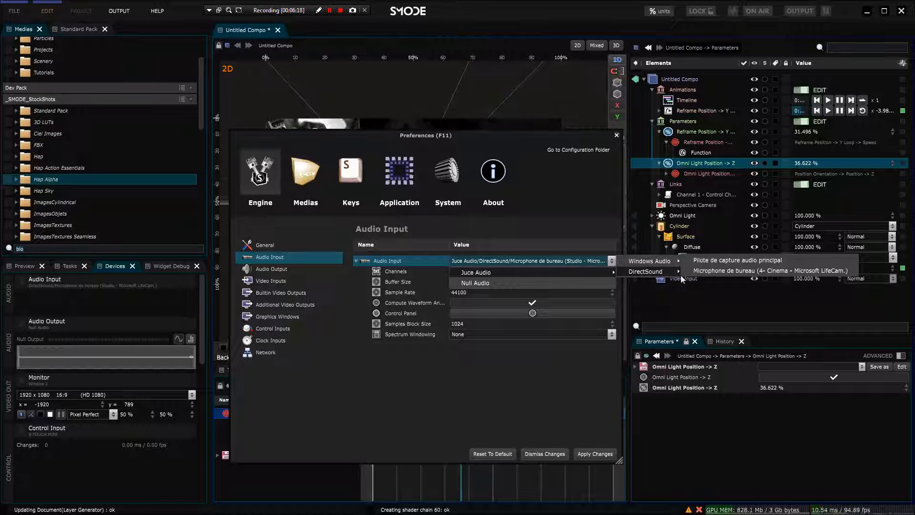
pyautogui.click(717, 262)
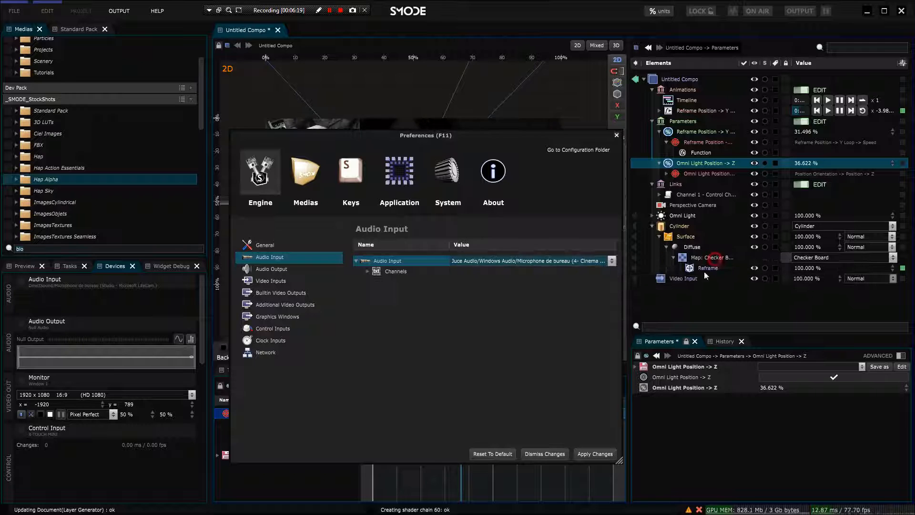
pyautogui.click(588, 454)
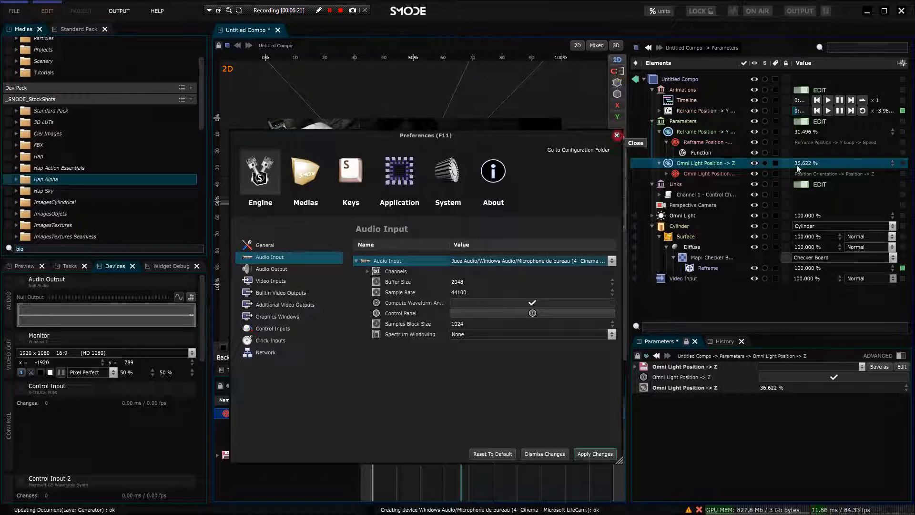
# Step: Link the omni light's Z position parameter to an audio spectrum extractor and restrict its range to low amplitudes and low frequencies
pyautogui.rightClick(696, 163)
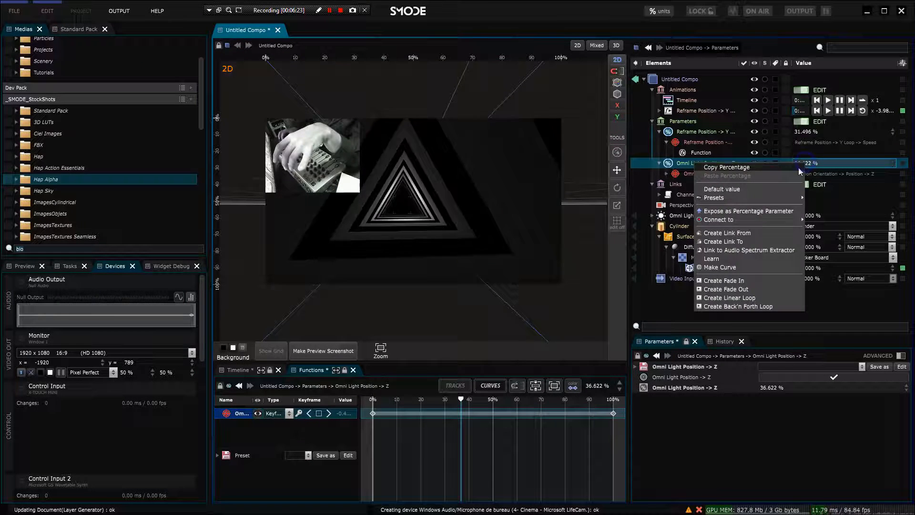
pyautogui.click(743, 250)
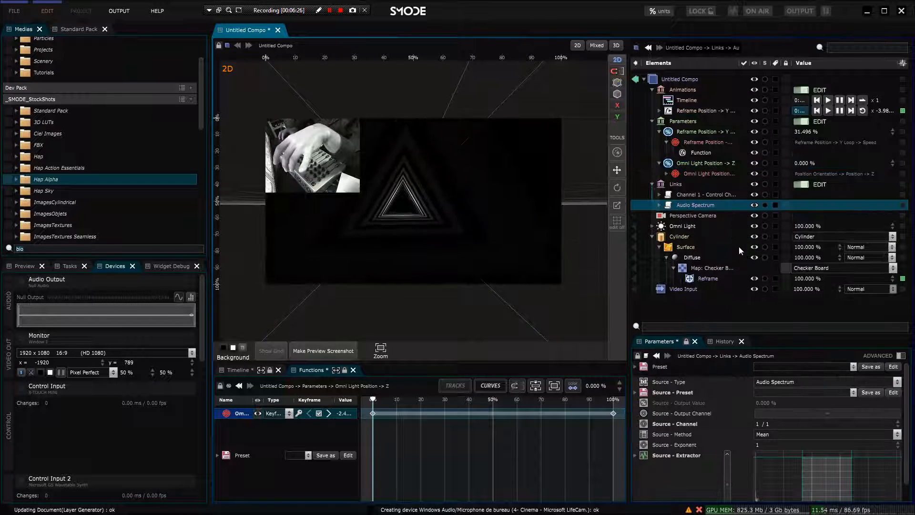
pyautogui.moveTo(777, 331); pyautogui.dragTo(776, 290)
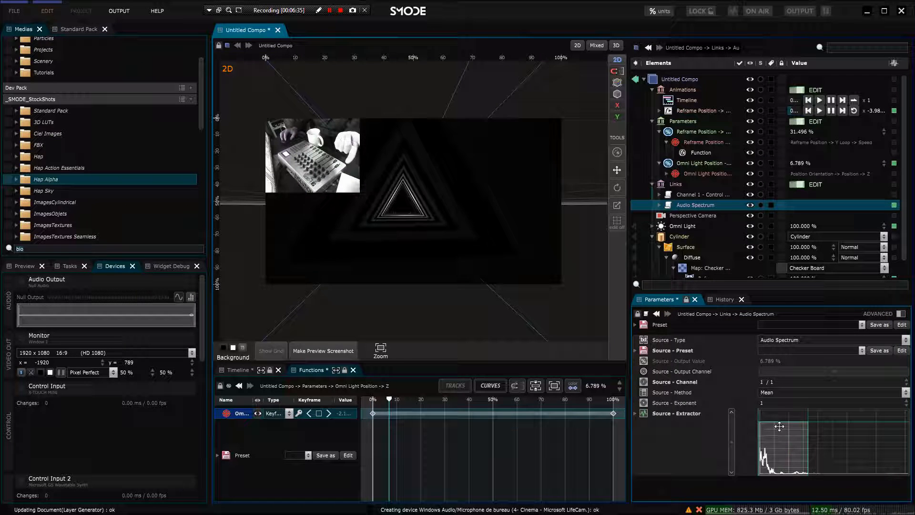
pyautogui.moveTo(778, 459); pyautogui.dragTo(777, 464)
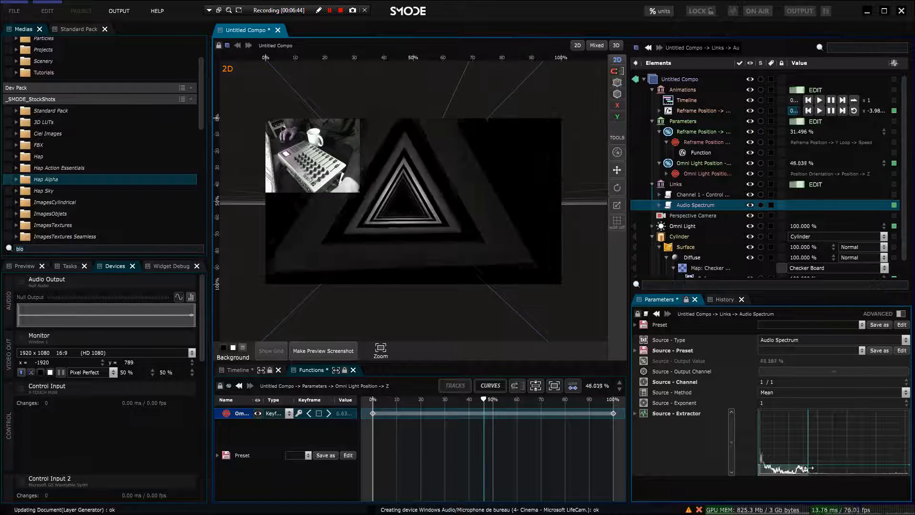
pyautogui.moveTo(829, 468); pyautogui.dragTo(909, 467)
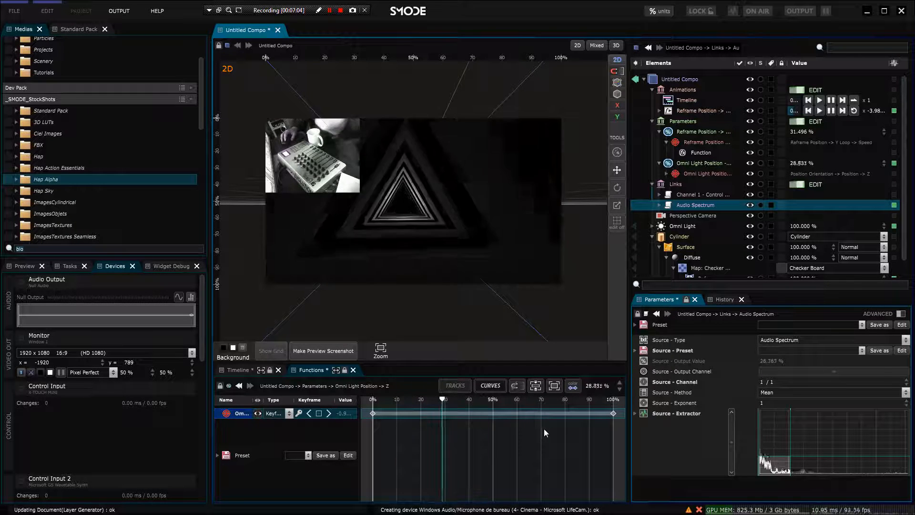
# Step: Add a Smooth modifier with positive and negative speed 10 to the omni light target of the Audio Spectrum link
pyautogui.click(659, 205)
pyautogui.click(680, 216)
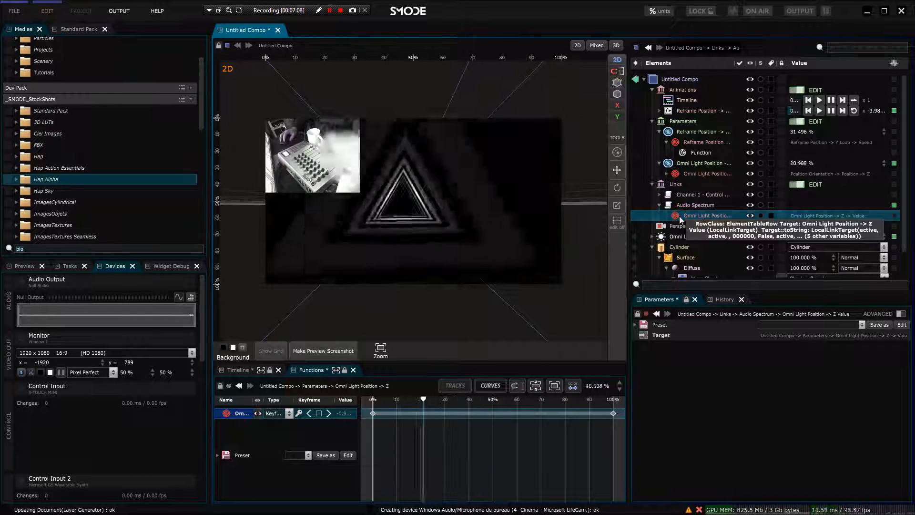
pyautogui.rightClick(680, 217)
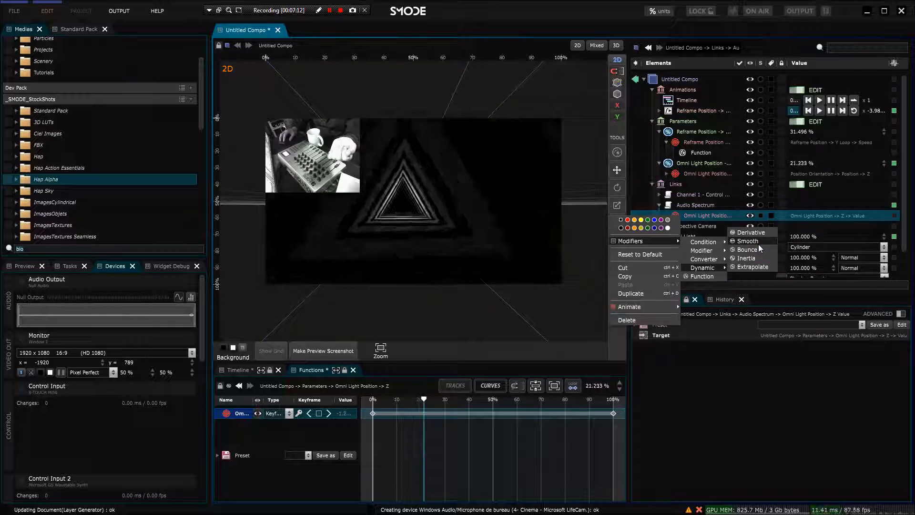
pyautogui.click(759, 242)
pyautogui.click(797, 188)
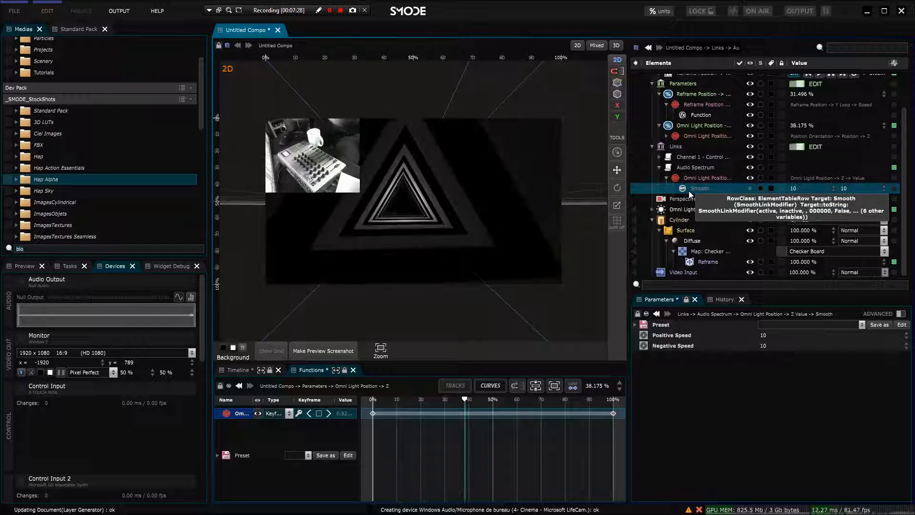
pyautogui.click(664, 171)
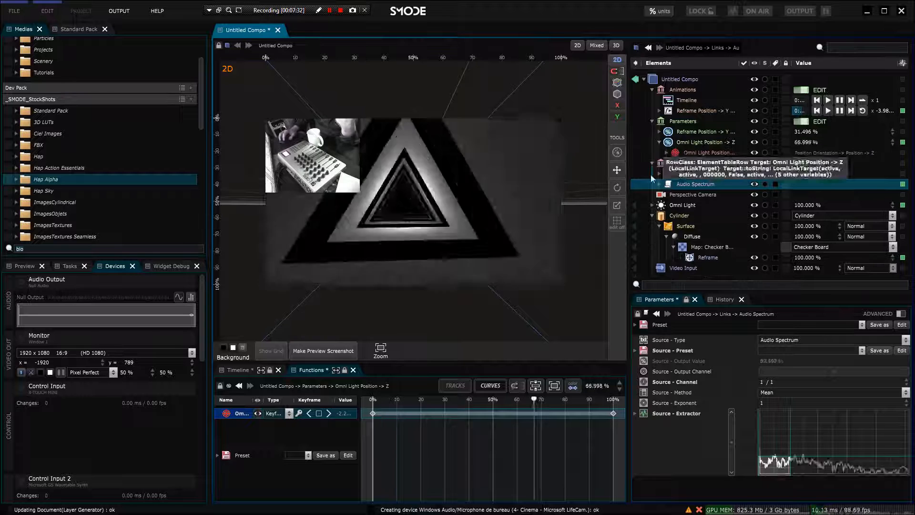
# Step: Set the cylinder surface's Auto Illuminate to 11.7 % and collapse the surface's elements
pyautogui.click(671, 228)
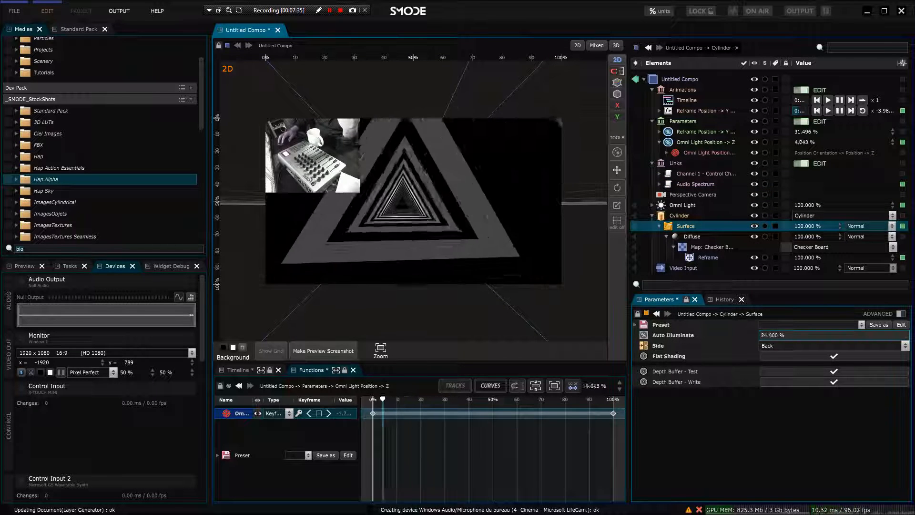
pyautogui.moveTo(773, 335); pyautogui.dragTo(758, 344)
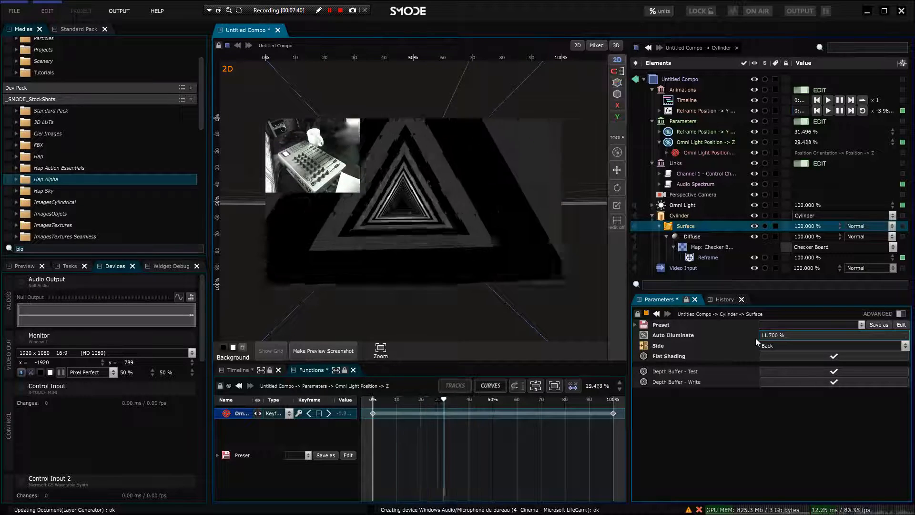
pyautogui.click(661, 227)
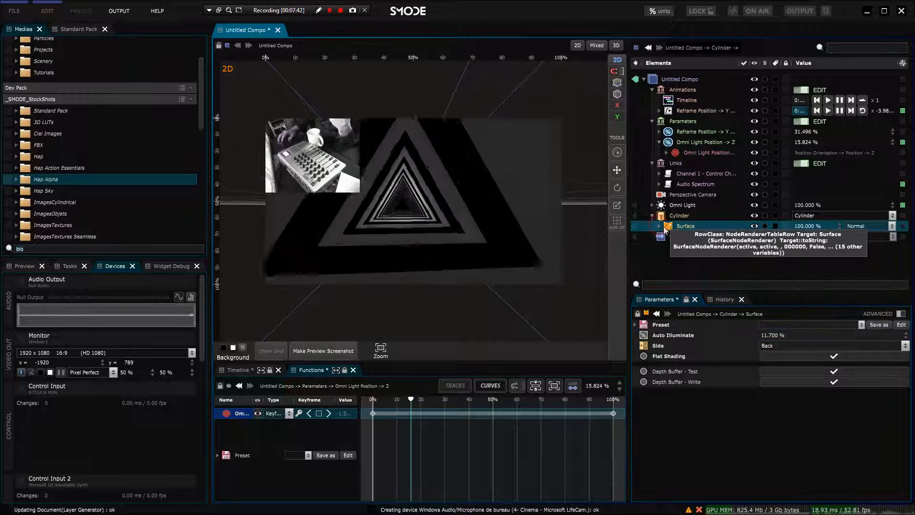
# Step: Switch the viewport to 3D and add a Place distort modifier to the cylinder
pyautogui.click(678, 215)
pyautogui.rightClick(678, 215)
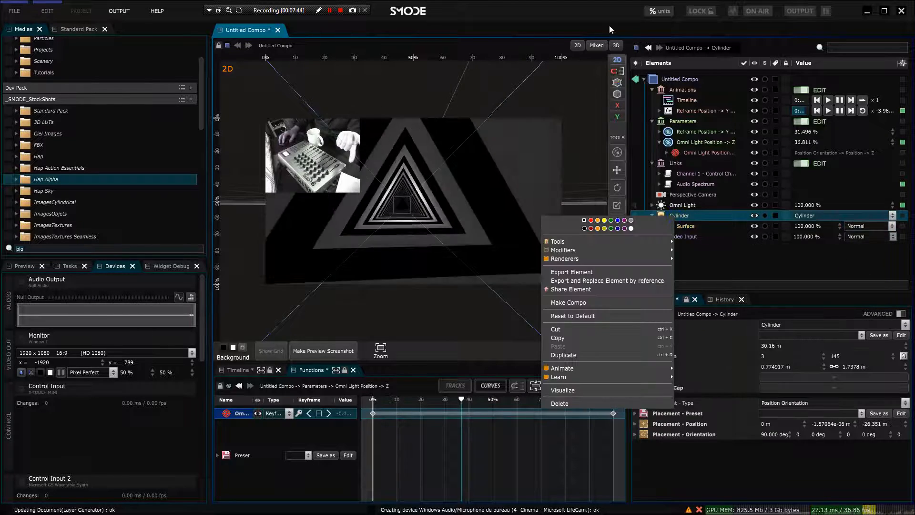
pyautogui.click(616, 45)
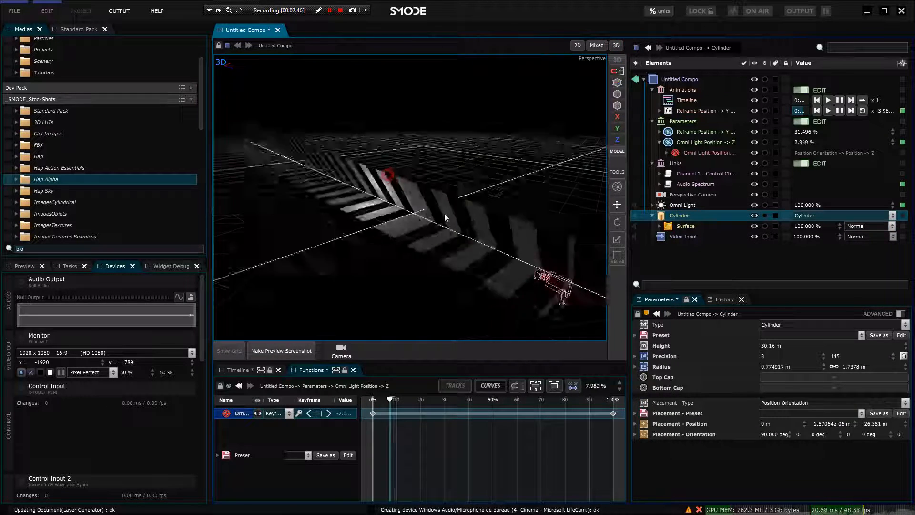
pyautogui.moveTo(481, 227); pyautogui.dragTo(424, 219)
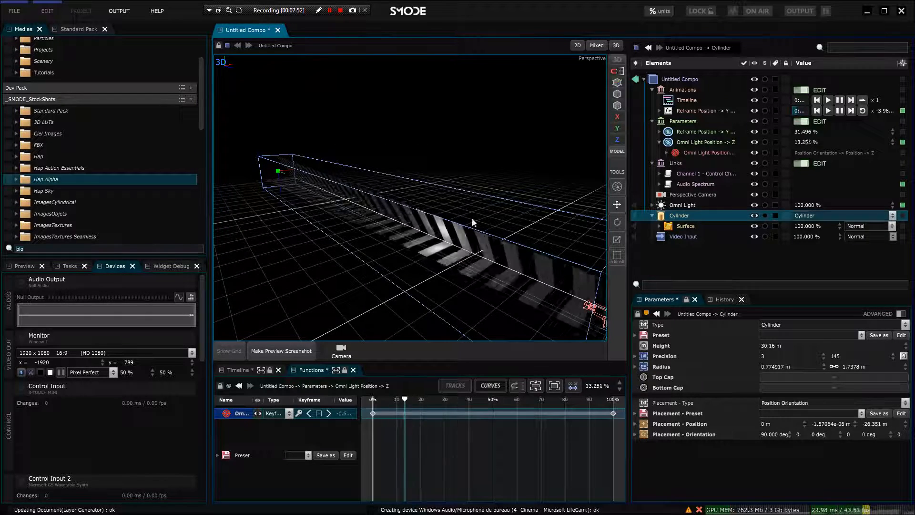
pyautogui.moveTo(474, 223); pyautogui.dragTo(505, 224)
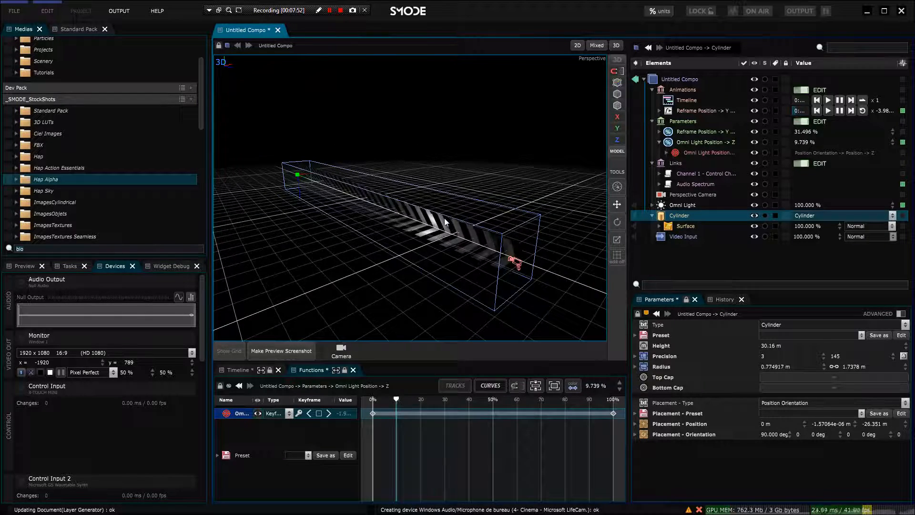
pyautogui.rightClick(679, 217)
pyautogui.moveTo(599, 250)
pyautogui.moveTo(694, 260)
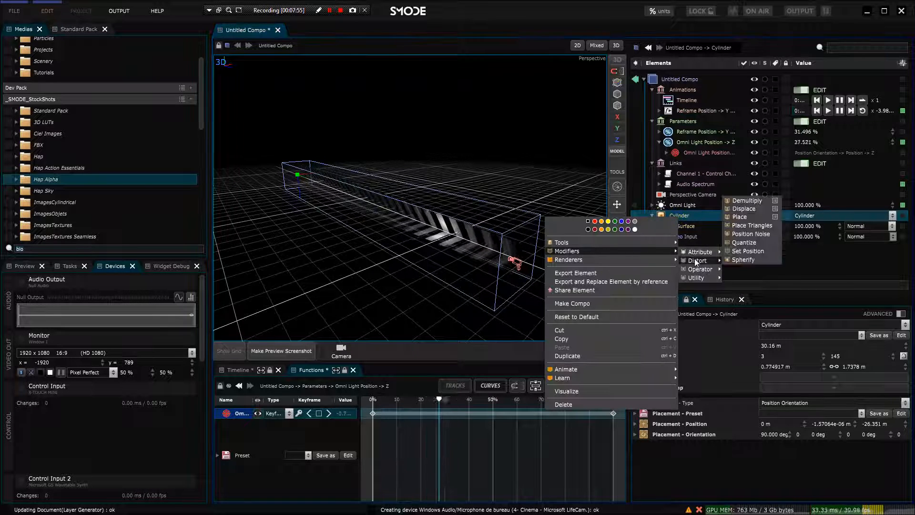
pyautogui.click(748, 216)
# Step: Set the Place modifier's translation to X 3.09 m, Y 0 m and Z -0.61 m
pyautogui.moveTo(819, 359)
pyautogui.mouseDown()
pyautogui.moveTo(859, 341)
pyautogui.moveTo(819, 358)
pyautogui.mouseUp()
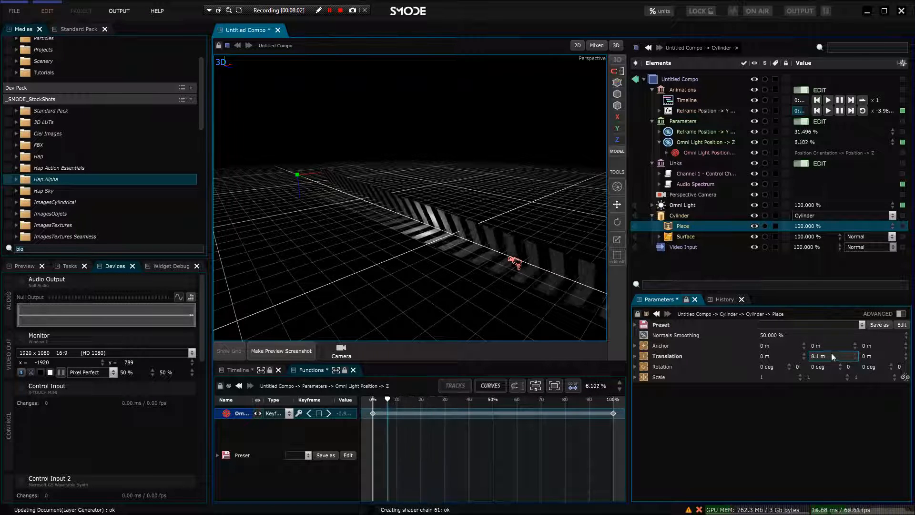
pyautogui.moveTo(391, 281); pyautogui.dragTo(477, 267)
pyautogui.moveTo(763, 357); pyautogui.dragTo(782, 357)
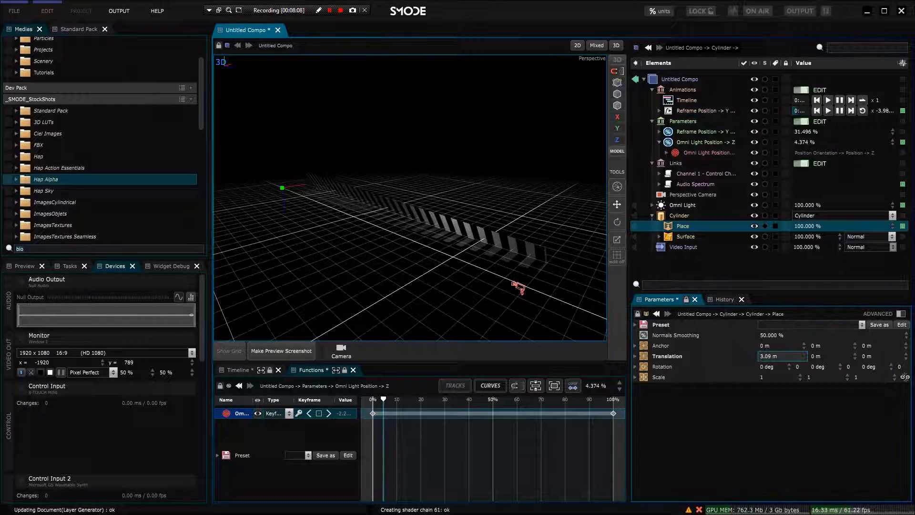
pyautogui.moveTo(874, 356); pyautogui.dragTo(873, 356)
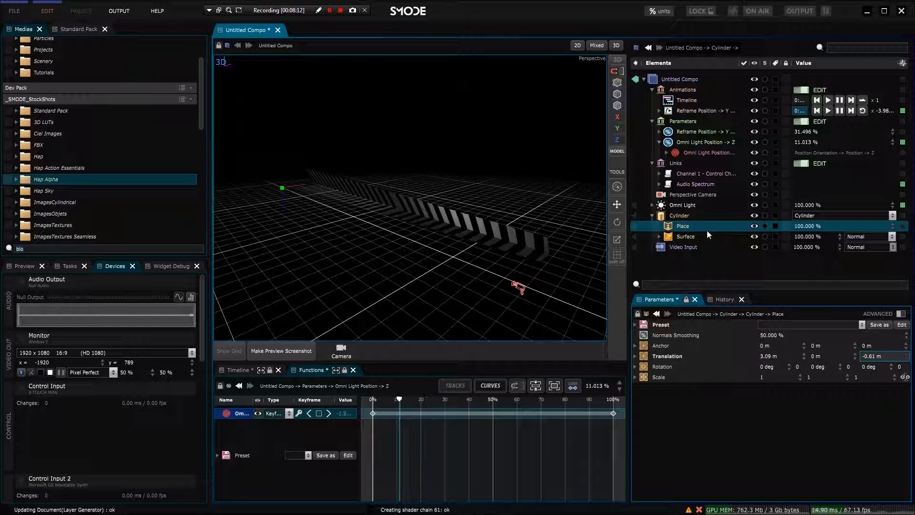
# Step: Add a Vertical Texture Coordinate mask to the Place modifier
pyautogui.rightClick(674, 231)
pyautogui.moveTo(596, 261)
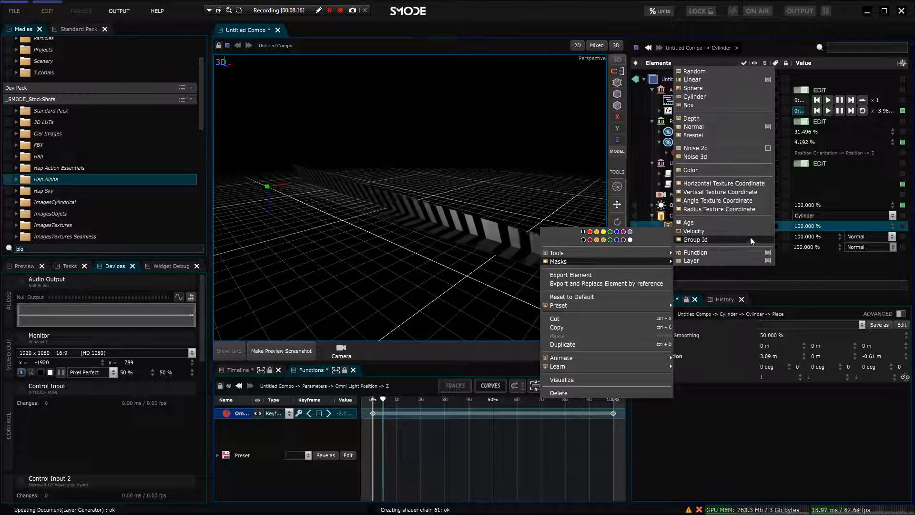
pyautogui.click(725, 193)
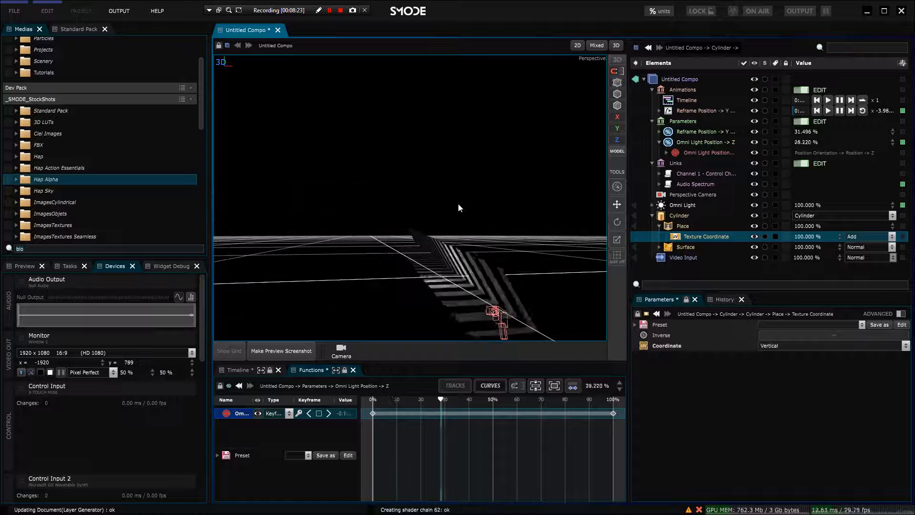
pyautogui.click(692, 226)
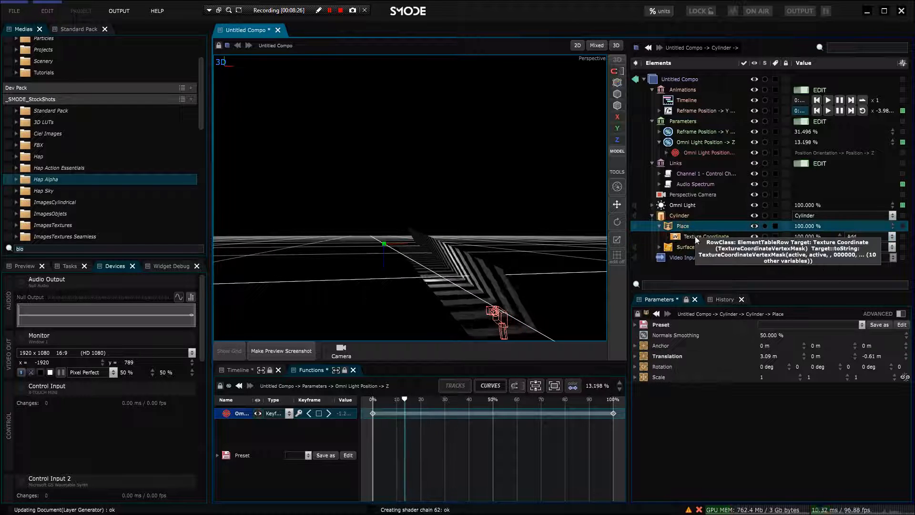
pyautogui.click(695, 238)
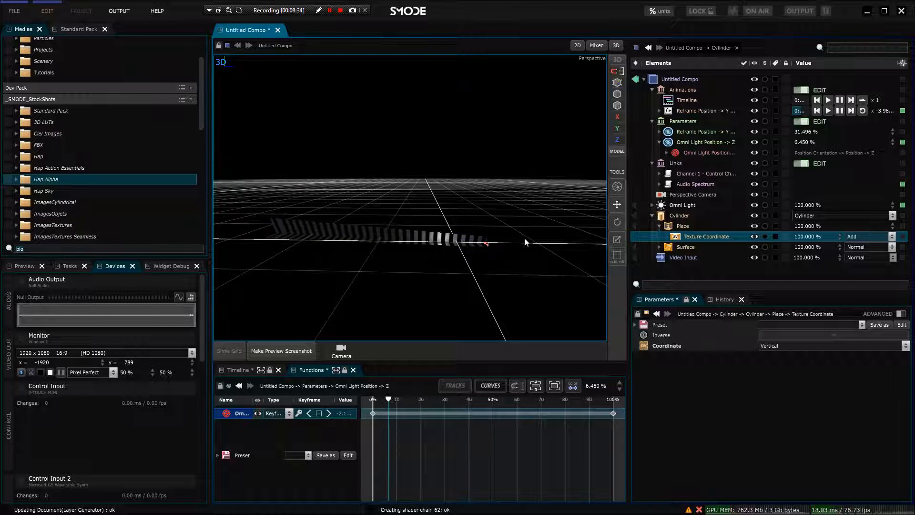
# Step: In the 2D view, set the Place modifier's translation to X 7.2615 m, Z 1.4612 m and its rotation to X 1.8, Z -0.5 degrees
pyautogui.click(683, 226)
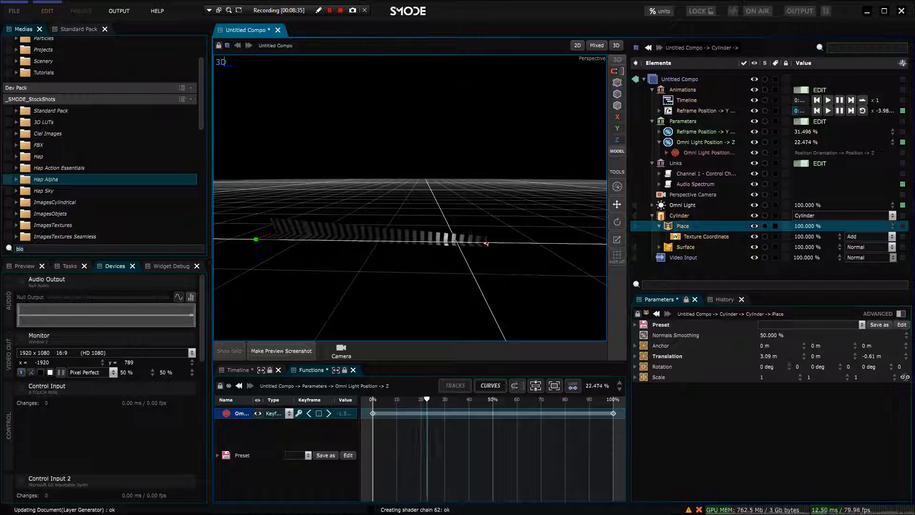
pyautogui.doubleClick(770, 356)
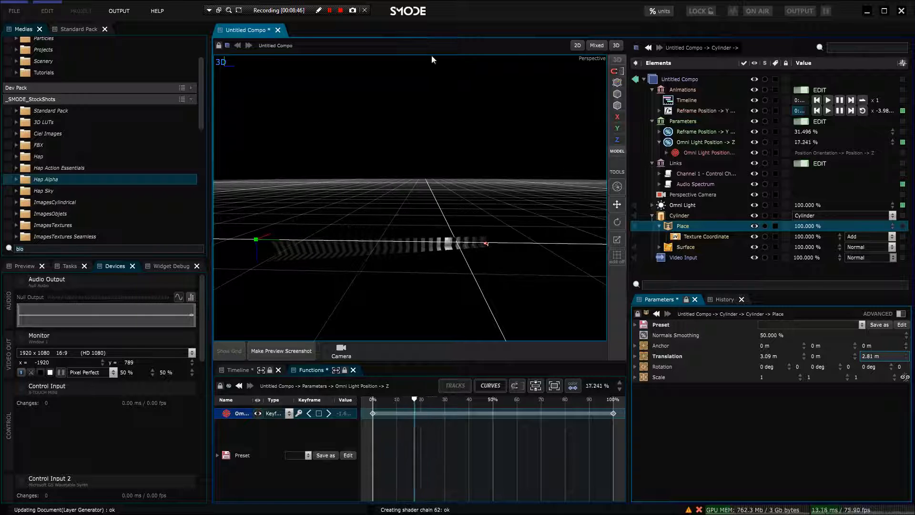
pyautogui.moveTo(474, 198); pyautogui.dragTo(370, 210)
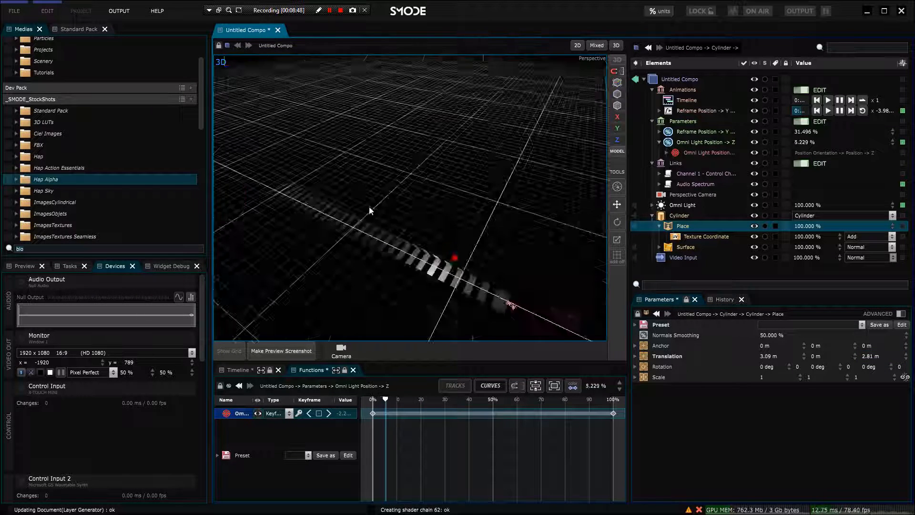
pyautogui.click(616, 47)
pyautogui.click(577, 46)
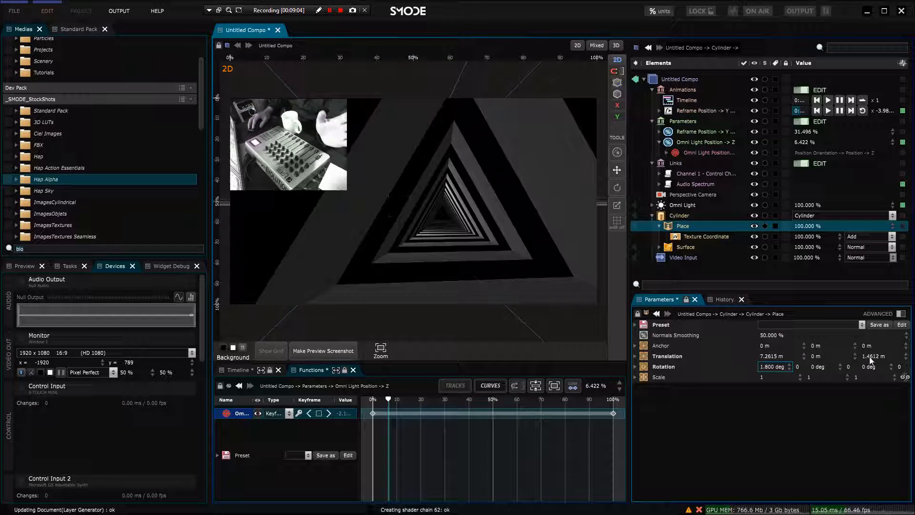
pyautogui.moveTo(875, 366); pyautogui.dragTo(687, 246)
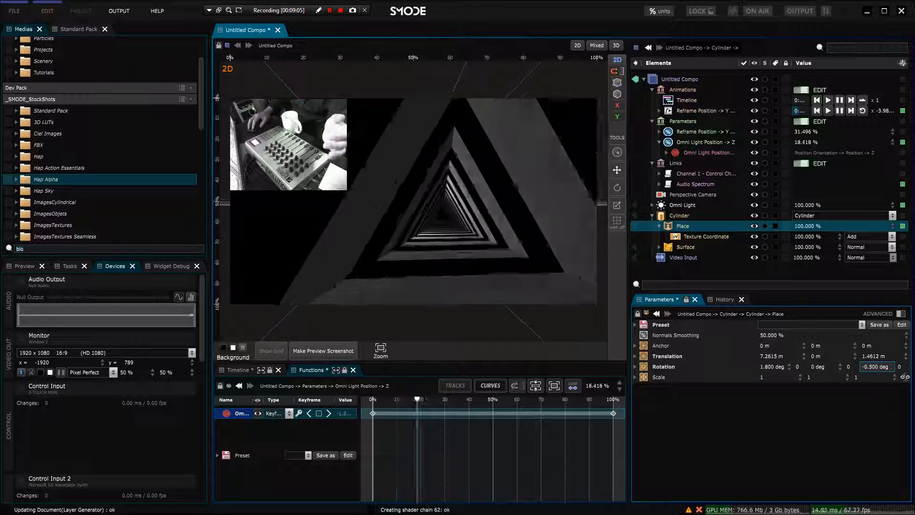
# Step: Examine the deformed tunnel in the 3D view together with the Texture Coordinate mask's coordinate setting
pyautogui.click(696, 236)
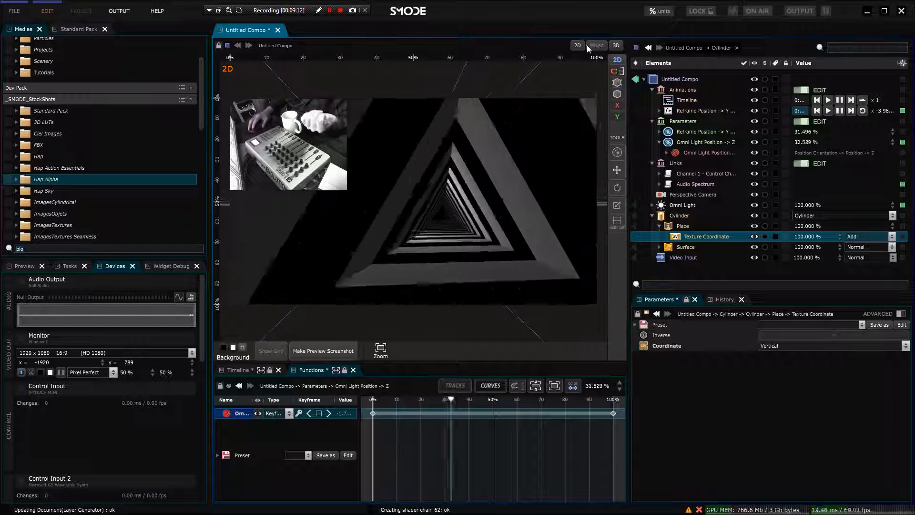
pyautogui.click(612, 45)
pyautogui.moveTo(352, 276); pyautogui.dragTo(505, 258)
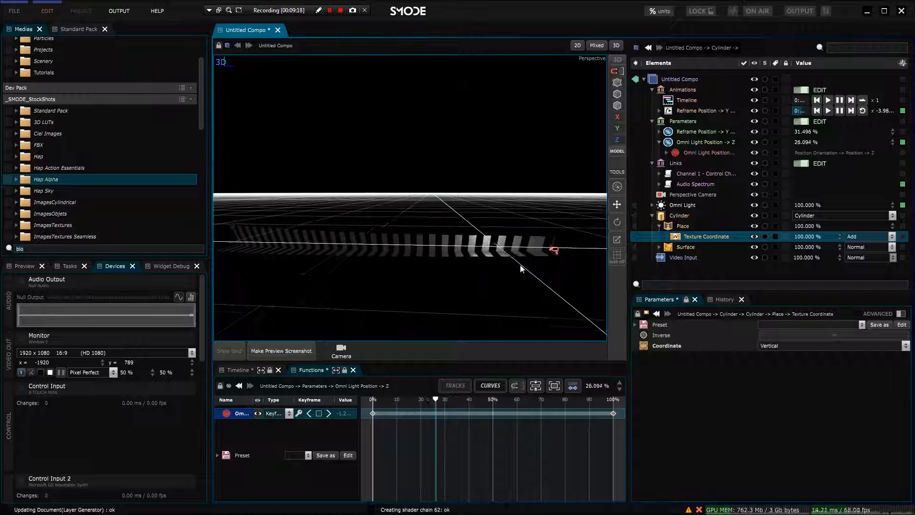
pyautogui.moveTo(530, 257); pyautogui.dragTo(567, 242)
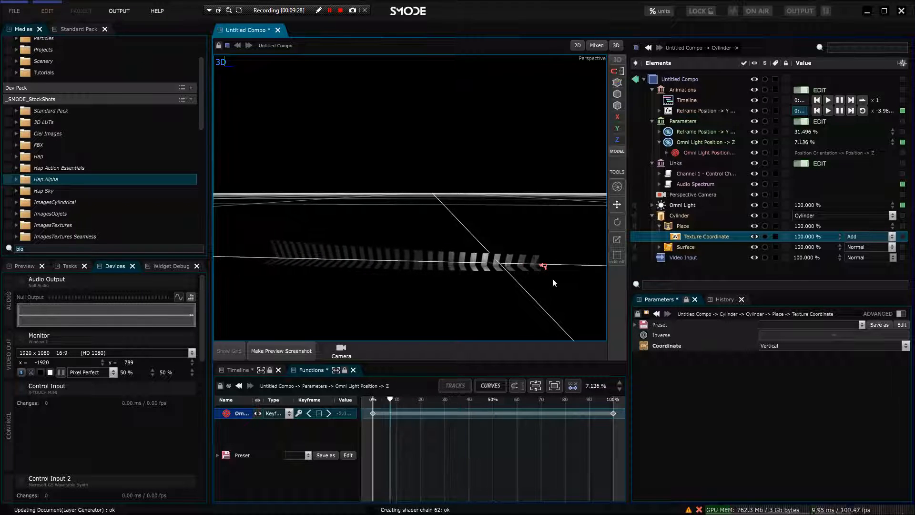
pyautogui.click(688, 227)
pyautogui.click(689, 236)
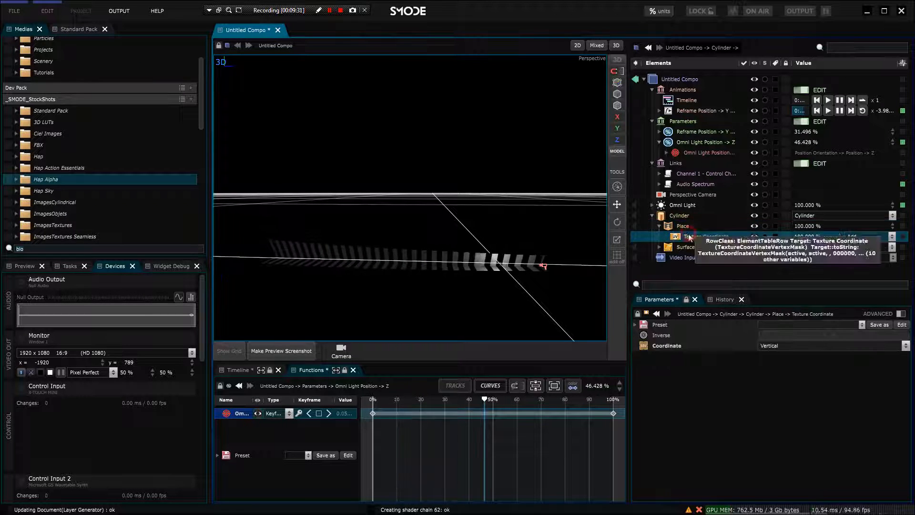
pyautogui.click(823, 344)
pyautogui.click(821, 344)
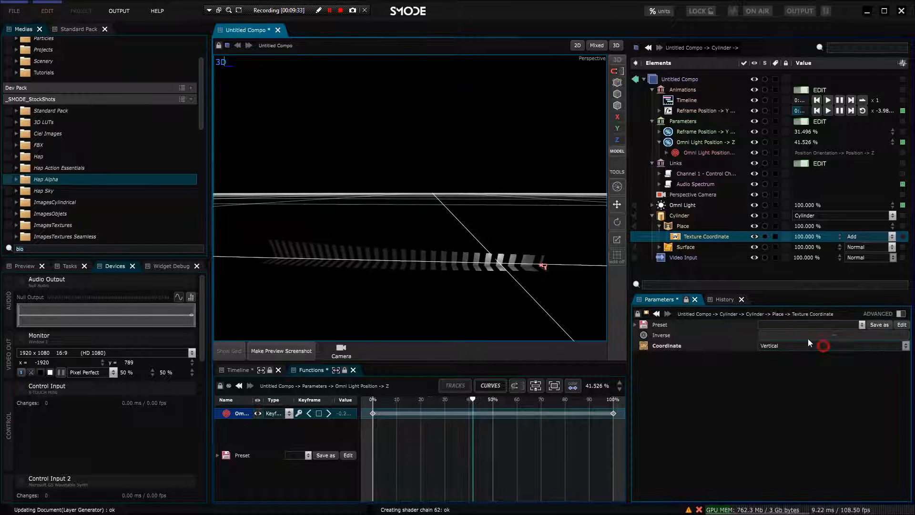
# Step: Delete the cylinder's Place modifier and undo the deletion
pyautogui.click(686, 228)
pyautogui.press('Delete')
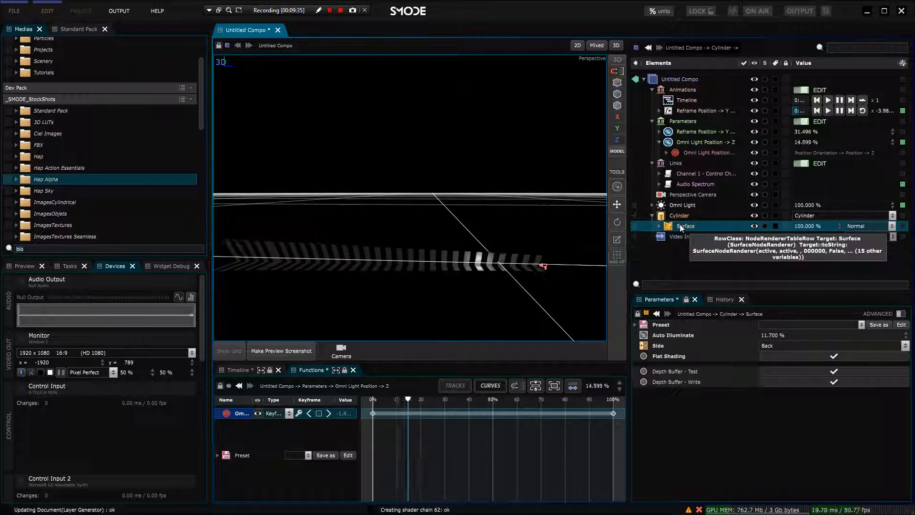
pyautogui.rightClick(680, 226)
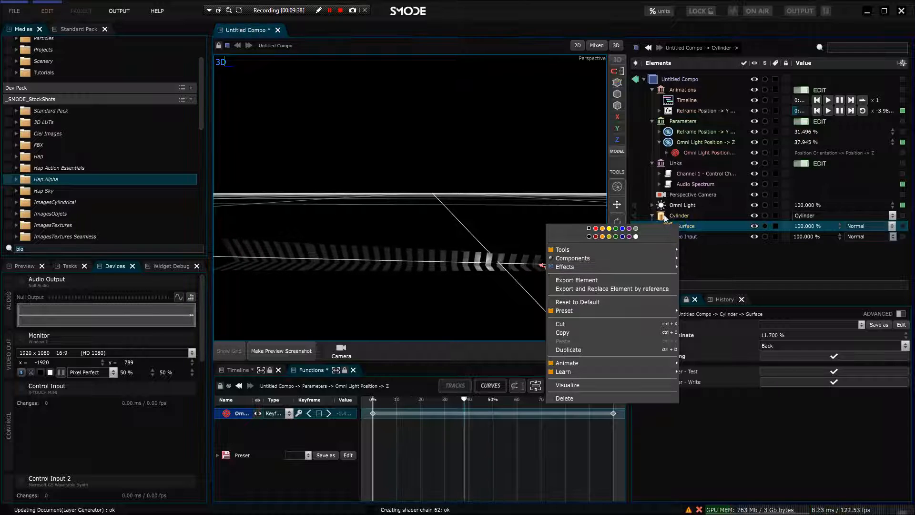
pyautogui.click(669, 218)
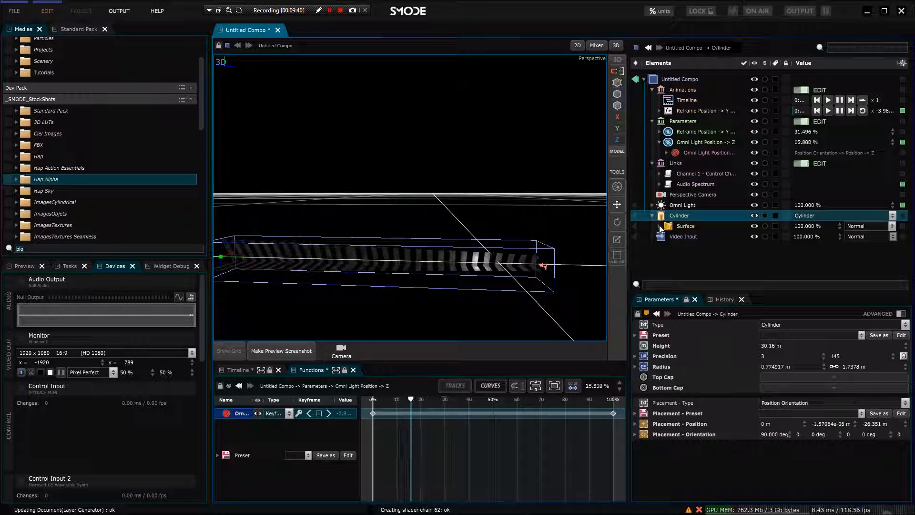
pyautogui.hotkey('ctrl', 'z')
# Step: Replace the Place modifier's Texture Coordinate mask with a Function mask that uses the Vertical texture coordinate
pyautogui.click(682, 234)
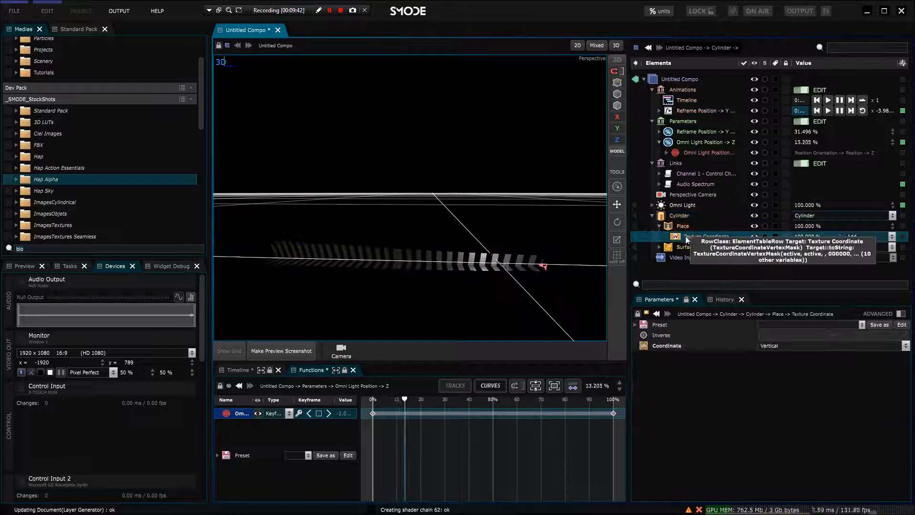
pyautogui.click(681, 226)
pyautogui.rightClick(678, 226)
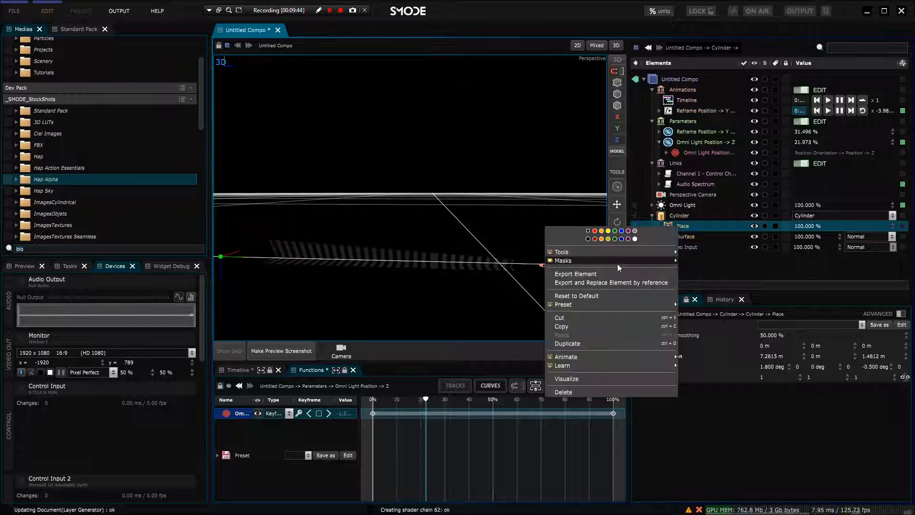
pyautogui.moveTo(662, 262)
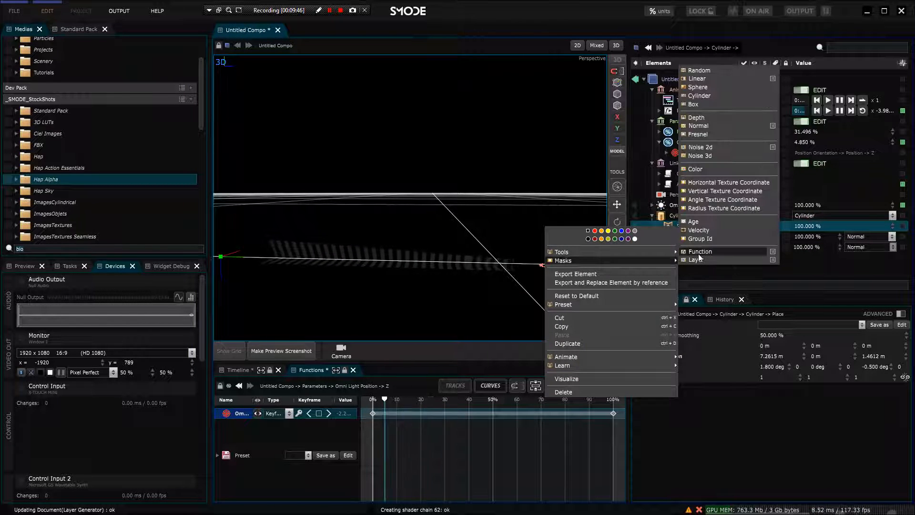
pyautogui.click(699, 252)
pyautogui.click(700, 247)
pyautogui.click(770, 348)
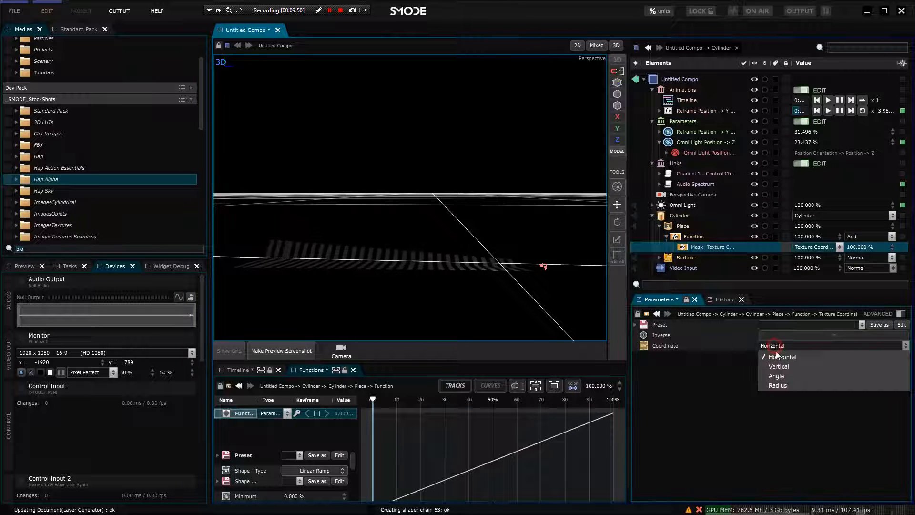
pyautogui.click(783, 368)
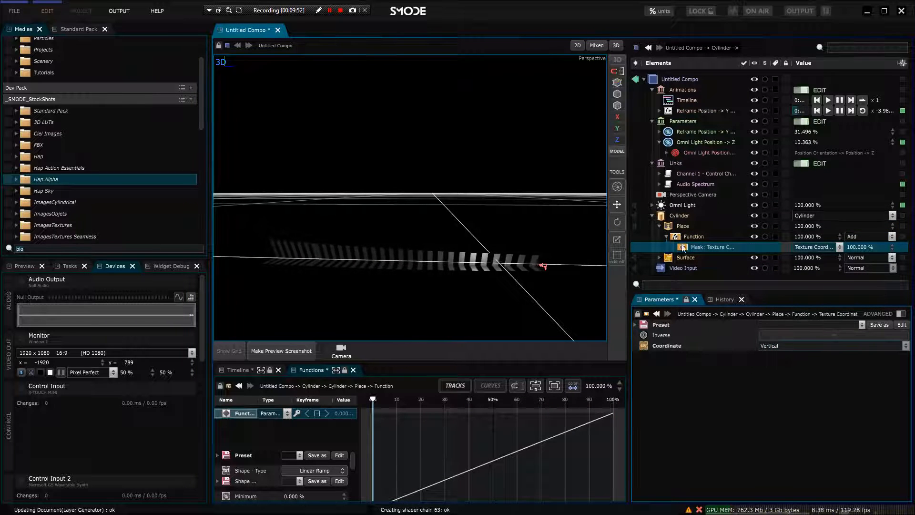
# Step: Widen the parameter area and set the Function mask's shape type to Sinus
pyautogui.click(690, 235)
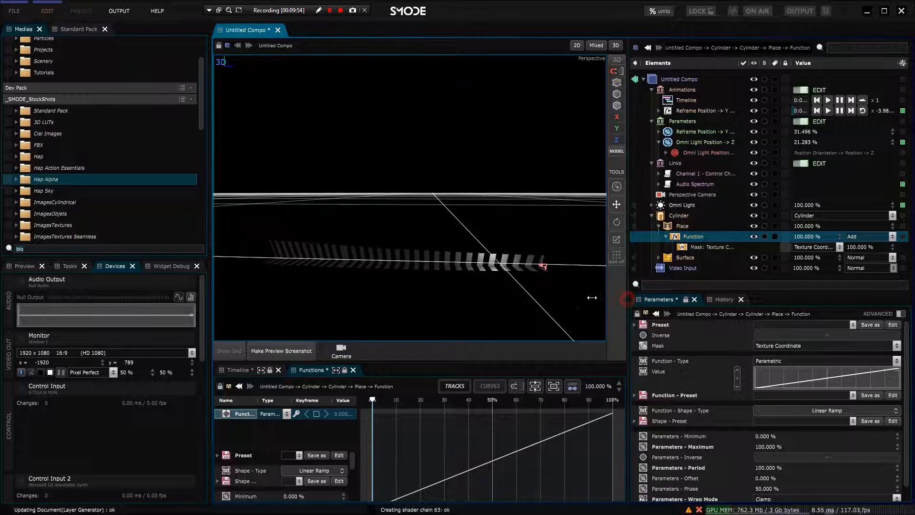
pyautogui.moveTo(627, 299); pyautogui.dragTo(581, 299)
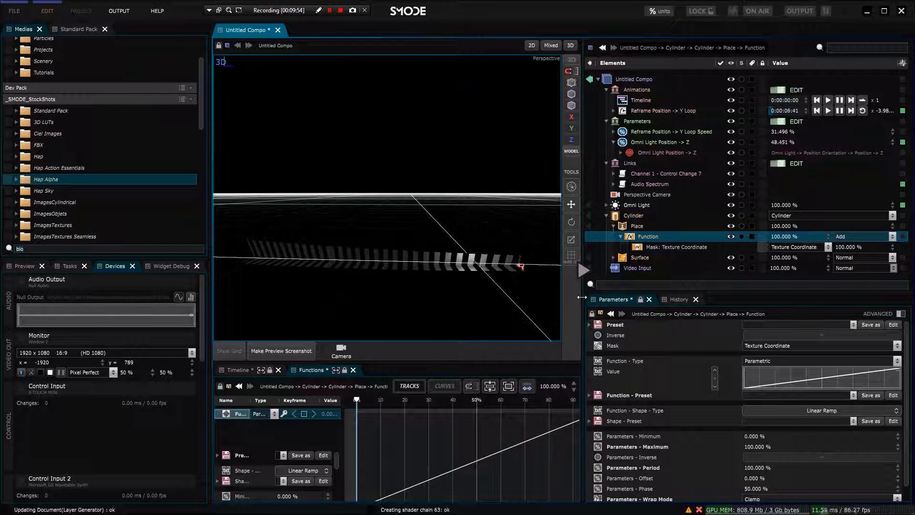
pyautogui.click(827, 413)
pyautogui.click(874, 287)
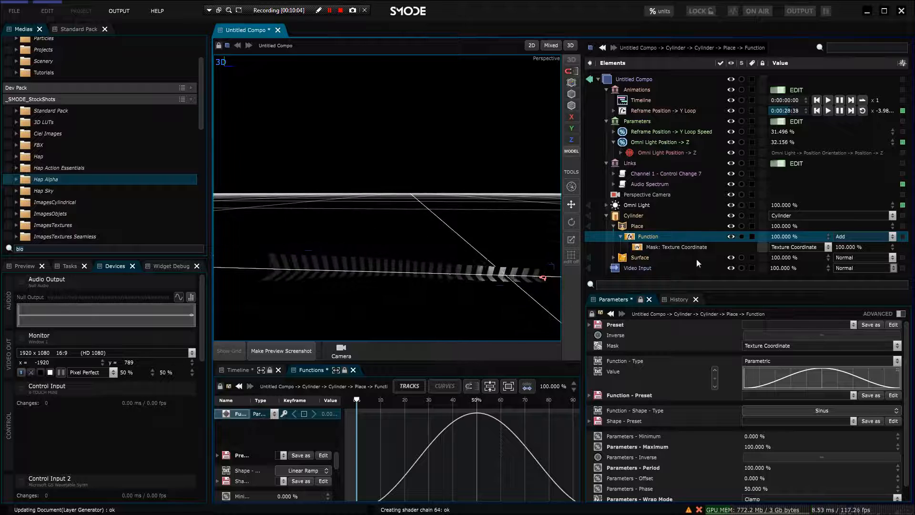
# Step: Set the Place modifier's rotation to X -11.6 and Z 11 degrees, and select the Function's Texture Coordinate mask
pyautogui.press('Up')
pyautogui.moveTo(877, 371); pyautogui.dragTo(848, 370)
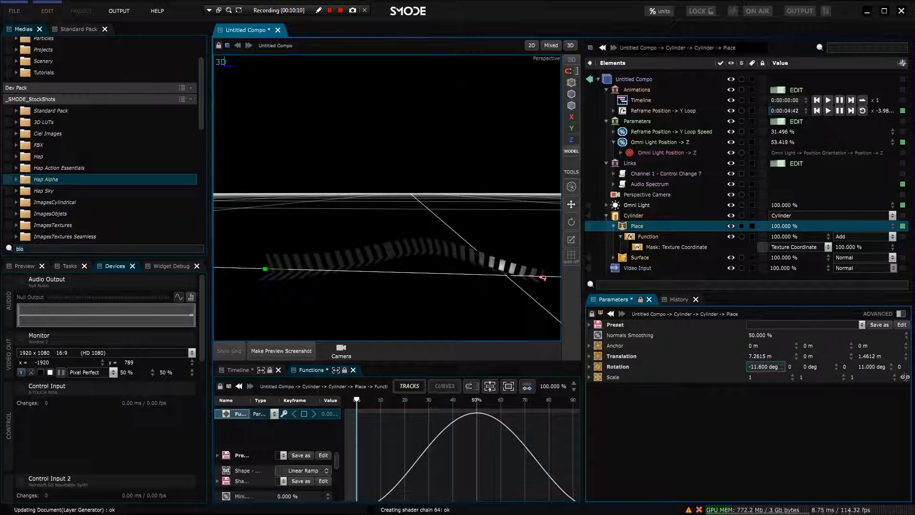
pyautogui.click(677, 247)
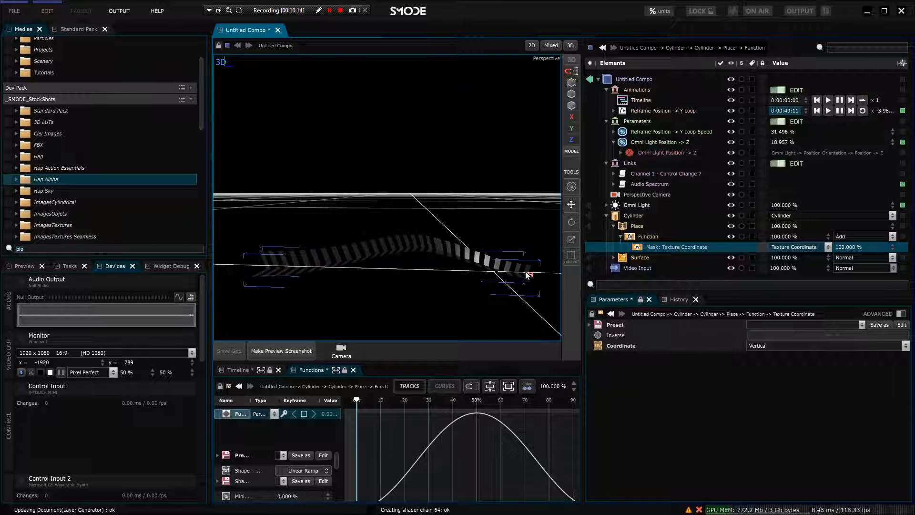
# Step: Try a freehand Custom curve on the Place modifier's Function mask, and return the function type to Parametric
pyautogui.click(677, 236)
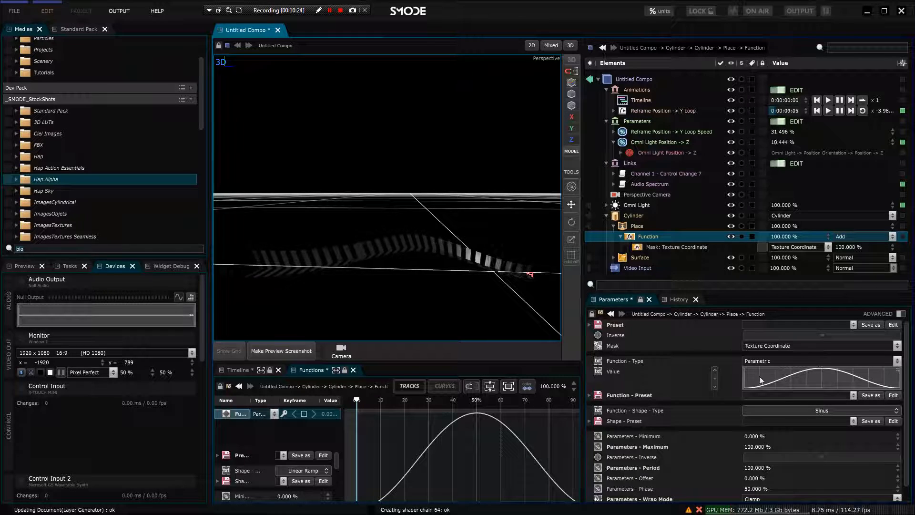
pyautogui.click(793, 361)
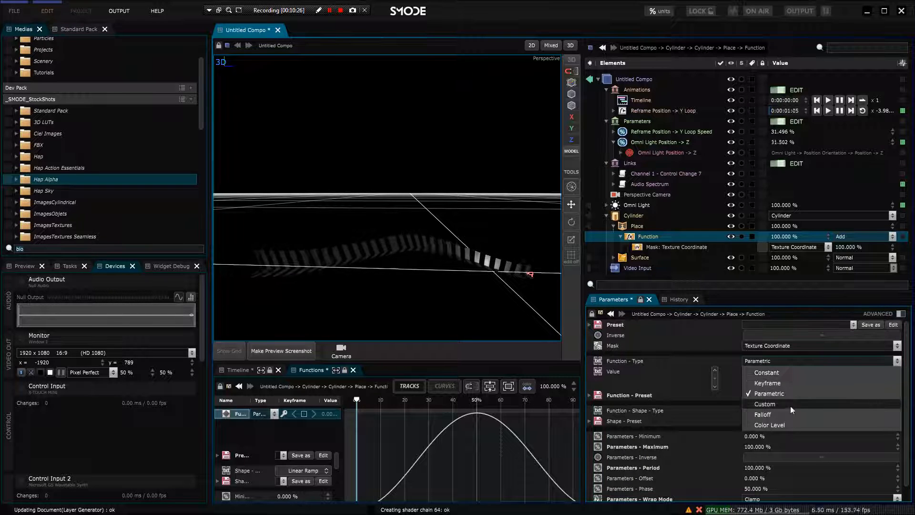
pyautogui.click(777, 405)
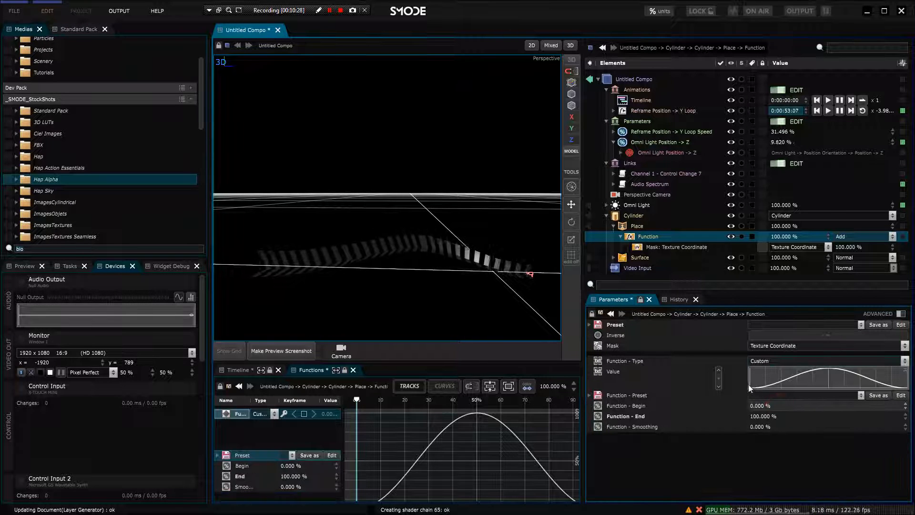
pyautogui.moveTo(837, 370)
pyautogui.mouseDown()
pyautogui.moveTo(887, 377)
pyautogui.moveTo(755, 374)
pyautogui.moveTo(905, 379)
pyautogui.mouseUp()
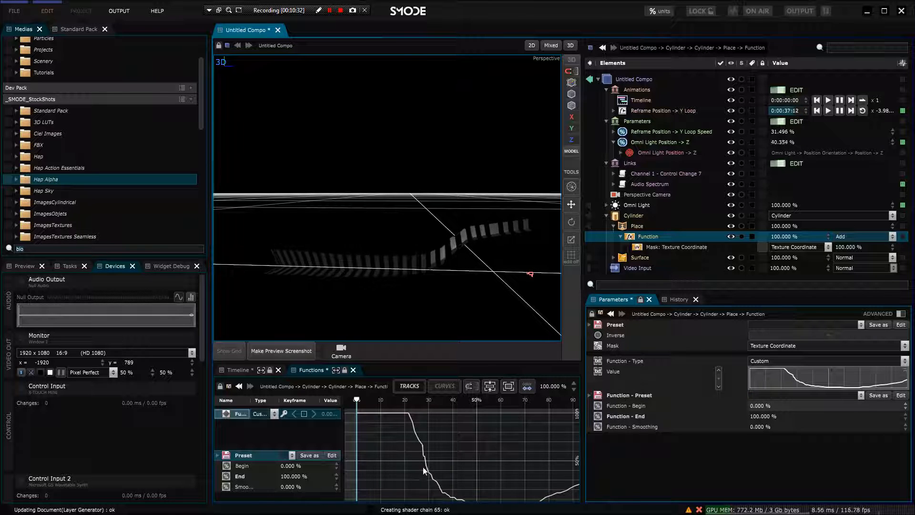
pyautogui.scroll(-2, 422, 467)
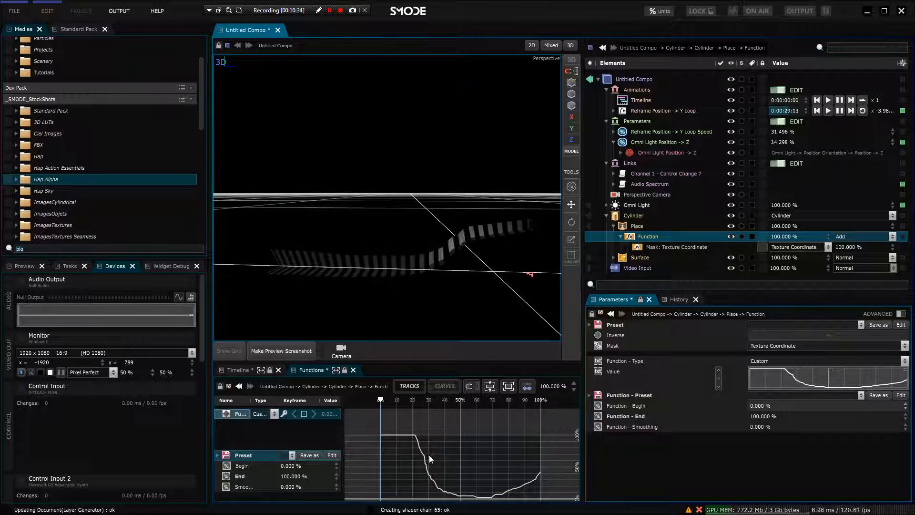
pyautogui.click(904, 362)
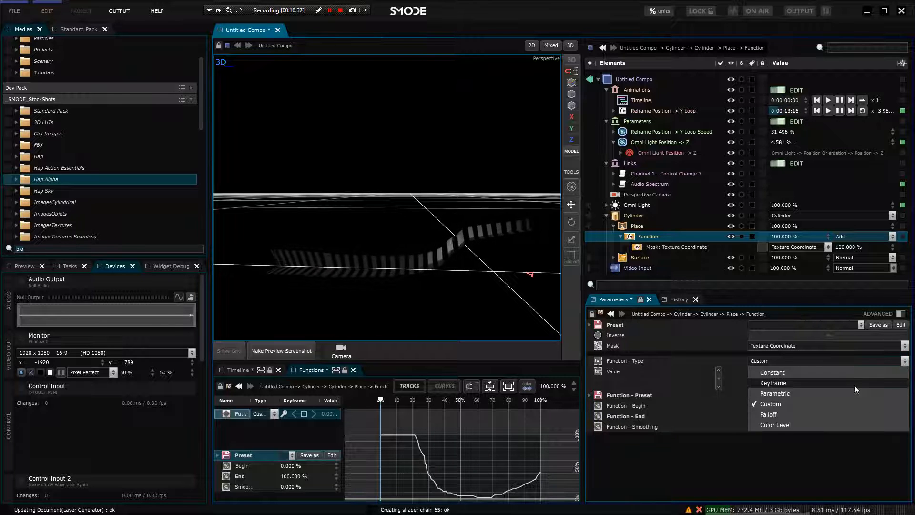
pyautogui.click(853, 391)
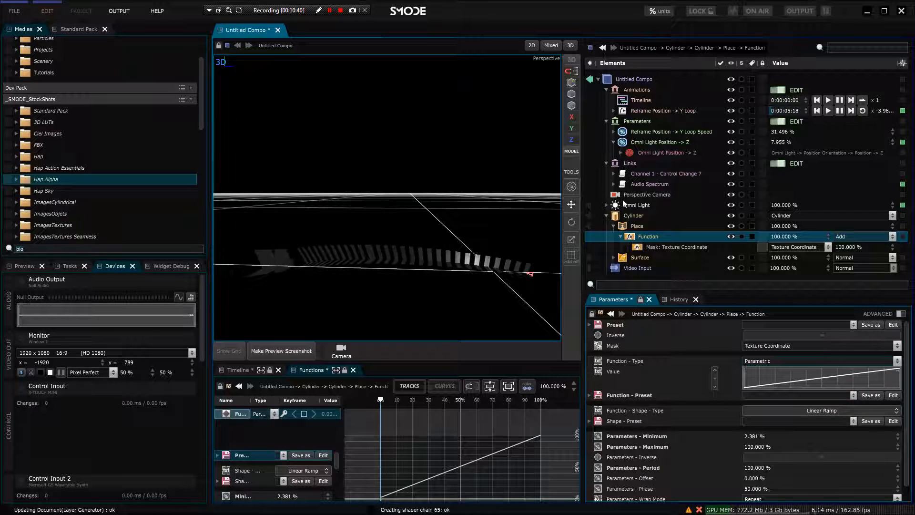
# Step: In the 2D view, set the Place modifier's translation to X 7.55196 and Z 7.10143 m, and its rotation to X -11.5 and Z 8.8 degrees
pyautogui.click(533, 46)
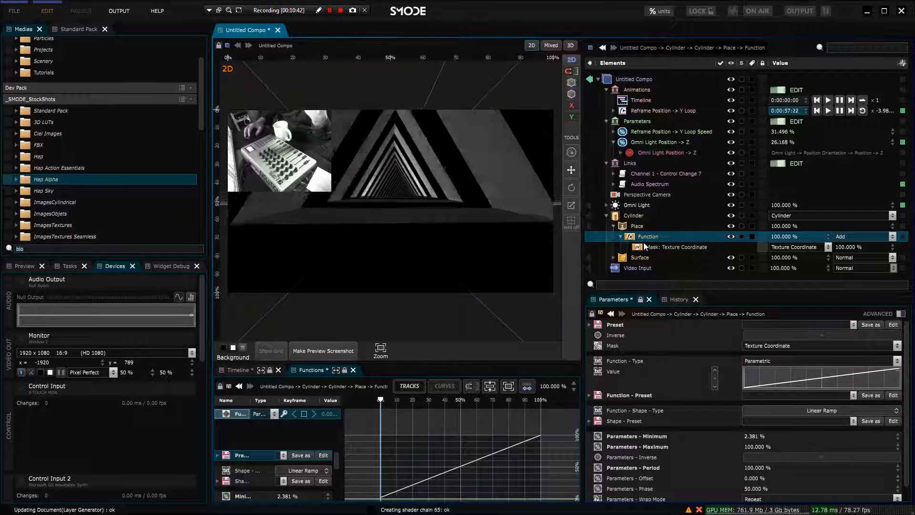
pyautogui.click(637, 226)
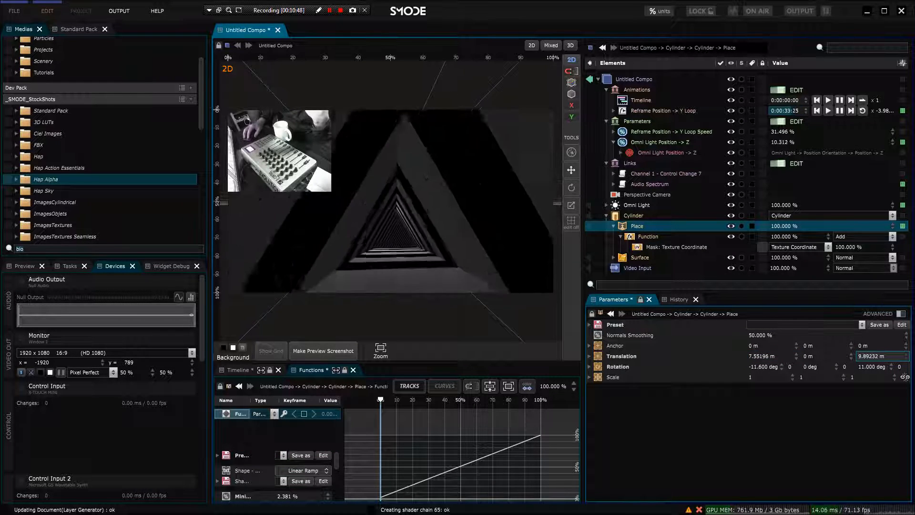
pyautogui.moveTo(878, 356)
pyautogui.mouseDown()
pyautogui.moveTo(858, 367)
pyautogui.moveTo(872, 366)
pyautogui.mouseUp()
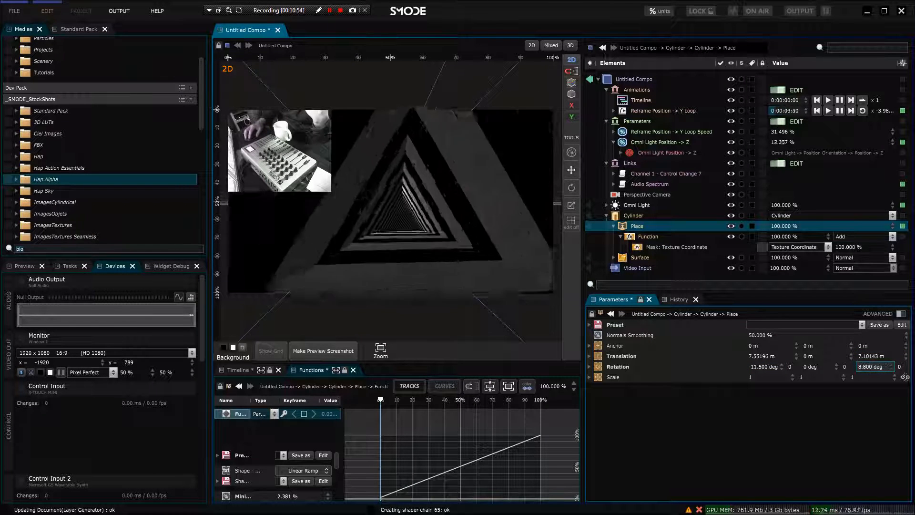
# Step: Try inverting the Texture Coordinate mask, and adjust the cylinder's height to about 29.6 m
pyautogui.click(667, 247)
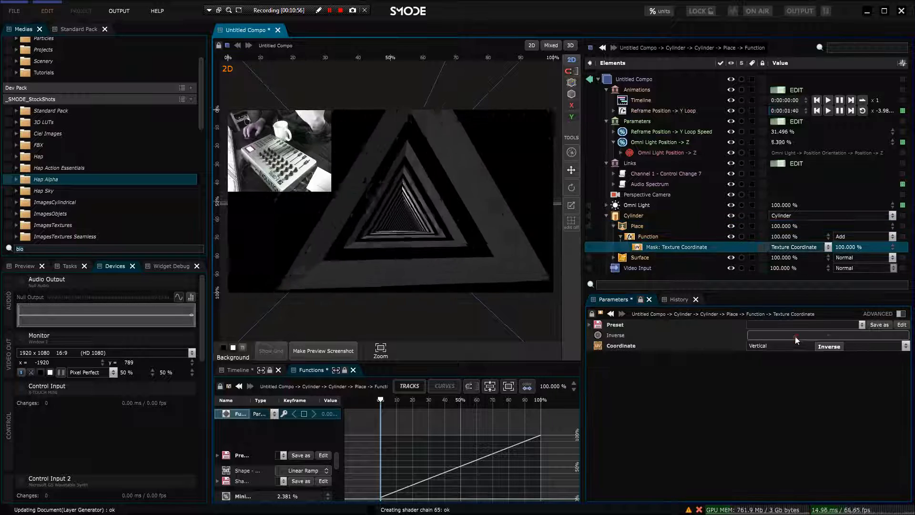
pyautogui.click(828, 335)
pyautogui.click(634, 215)
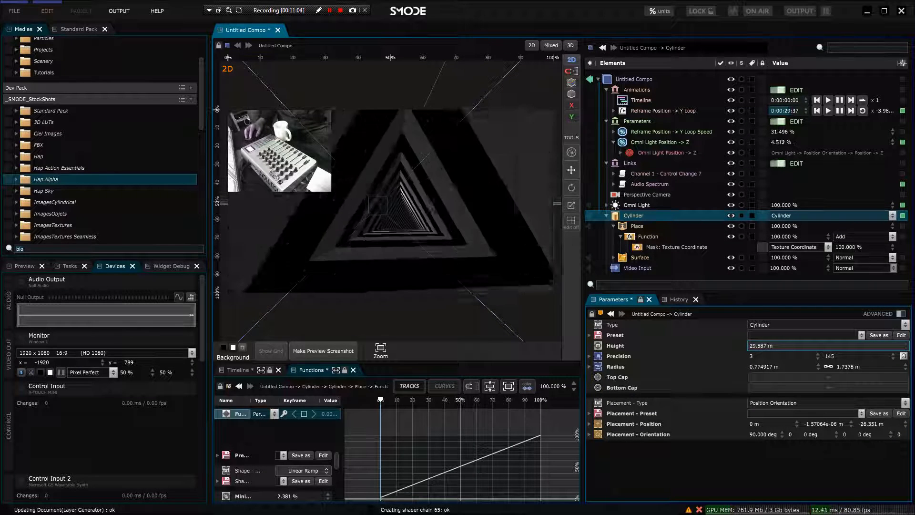
# Step: Set the Function mask's type to Custom, draw a rising curve from 0% to 100%, and smooth it by 13.9%
pyautogui.click(646, 236)
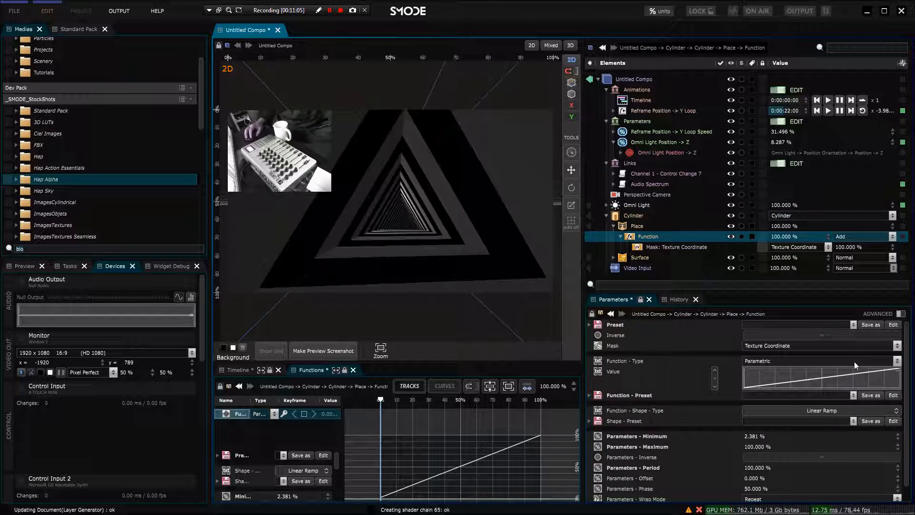
pyautogui.click(853, 361)
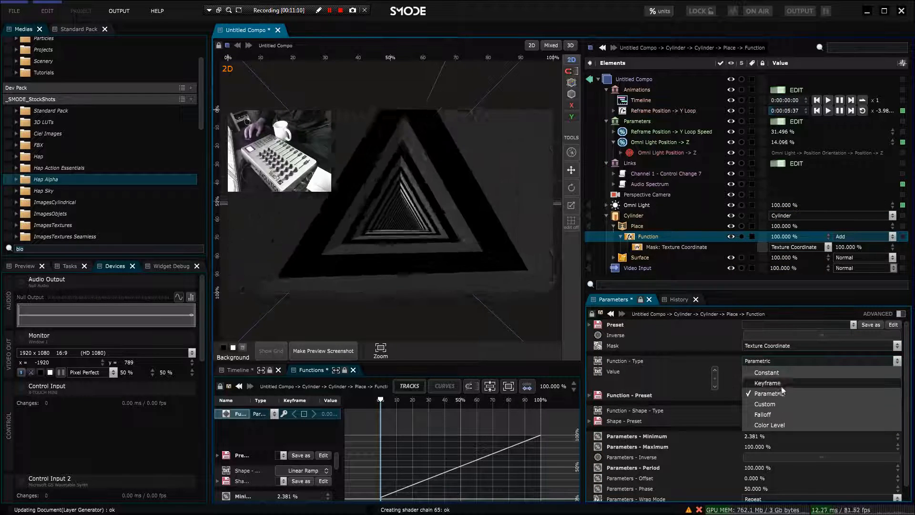
pyautogui.click(767, 405)
pyautogui.moveTo(750, 389)
pyautogui.mouseDown()
pyautogui.moveTo(795, 374)
pyautogui.moveTo(909, 368)
pyautogui.moveTo(765, 387)
pyautogui.mouseUp()
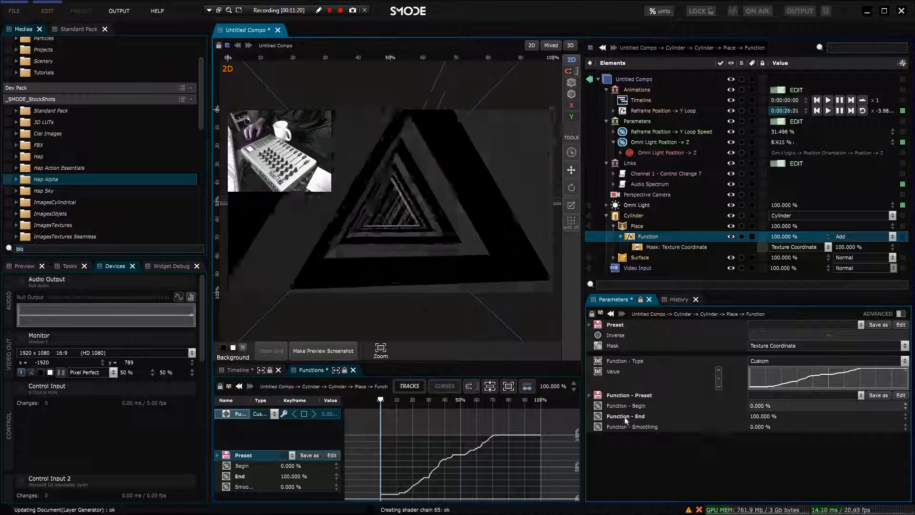
pyautogui.moveTo(747, 426); pyautogui.dragTo(801, 425)
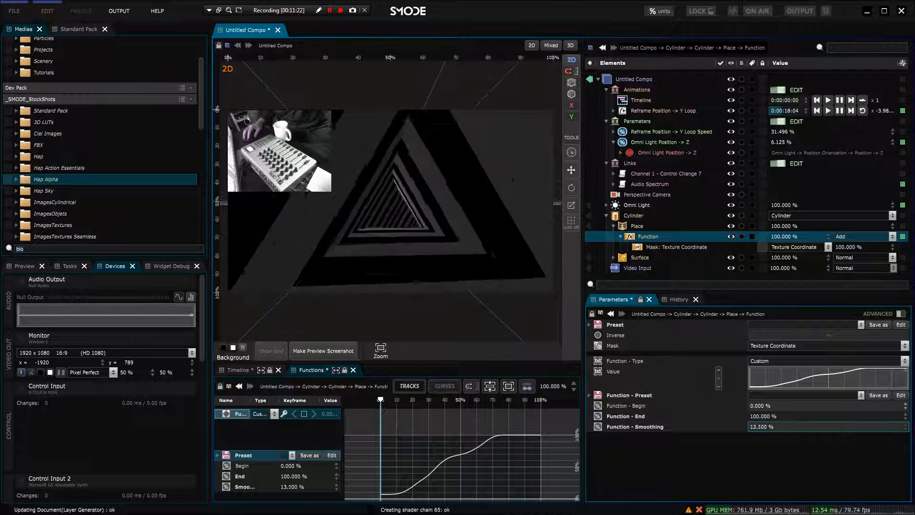
# Step: Try the Place modifier with X rotation -11 degrees and Z translation 0.639131 m, view it in 3D, and undo both changes
pyautogui.click(637, 226)
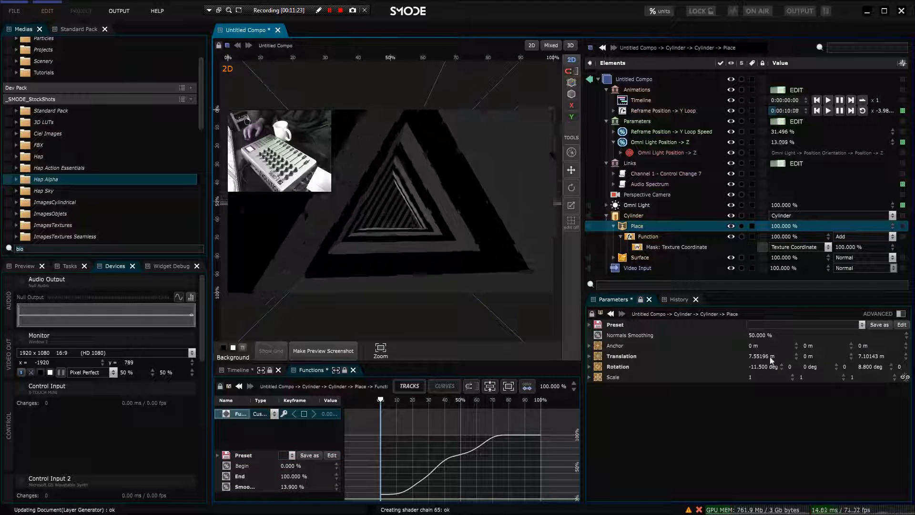
pyautogui.moveTo(766, 366); pyautogui.dragTo(781, 366)
pyautogui.moveTo(853, 357)
pyautogui.mouseDown()
pyautogui.moveTo(862, 356)
pyautogui.moveTo(844, 357)
pyautogui.mouseUp()
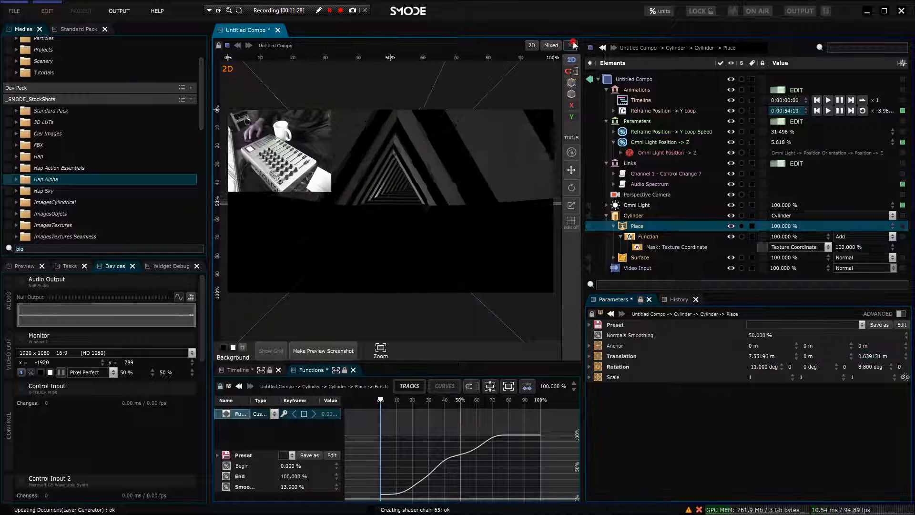
pyautogui.press('Tab')
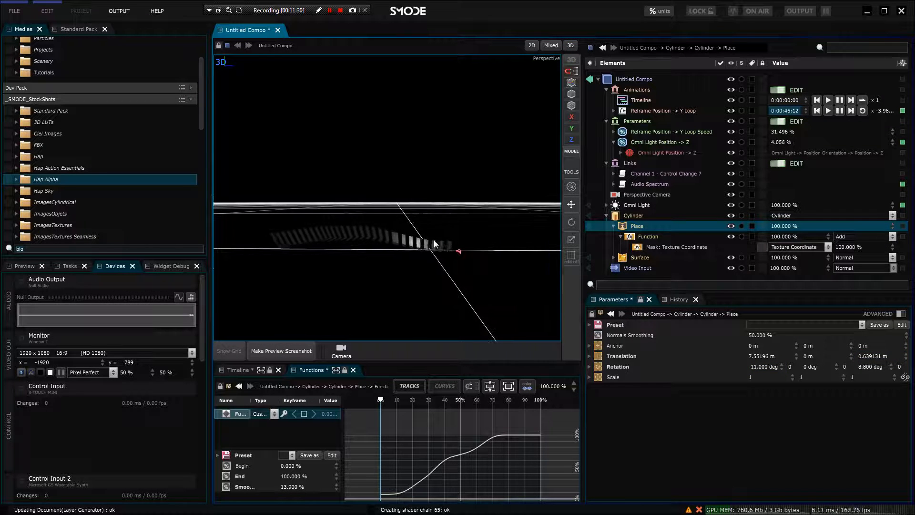
pyautogui.hotkey('ctrl', 'z')
pyautogui.hotkey('ctrl', 'z')
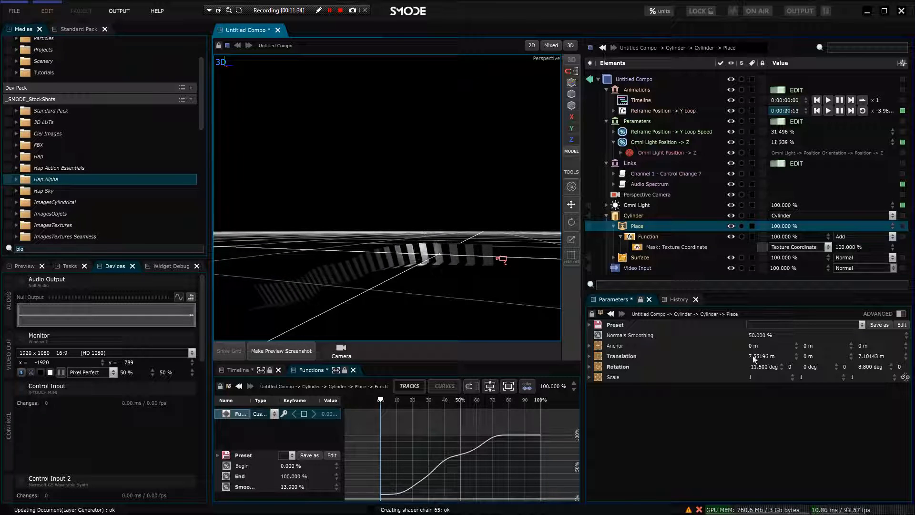
# Step: Flatten the start of the mask curve to 0%, and set the Place modifier's X rotation to -8.6 degrees in the 2D view
pyautogui.moveTo(858, 356)
pyautogui.mouseDown()
pyautogui.moveTo(869, 356)
pyautogui.moveTo(858, 356)
pyautogui.mouseUp()
pyautogui.moveTo(457, 457); pyautogui.dragTo(413, 482)
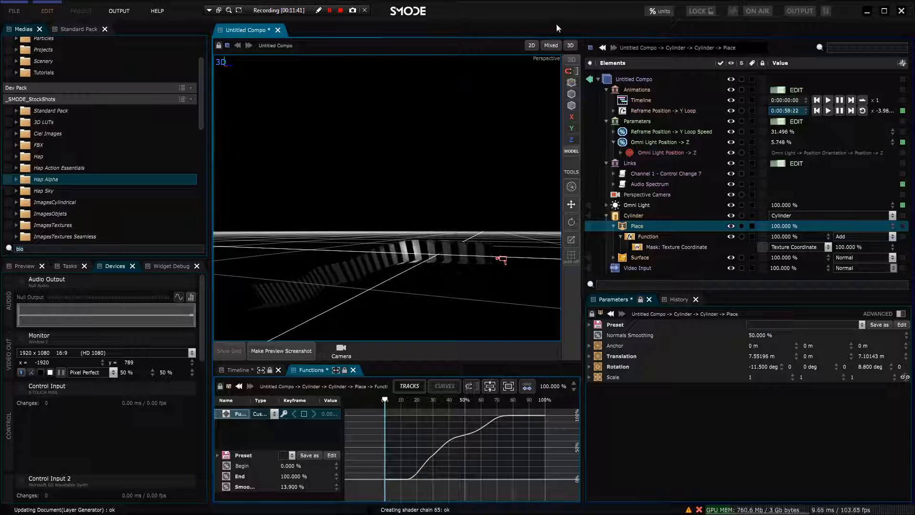
pyautogui.click(625, 230)
pyautogui.moveTo(763, 366)
pyautogui.mouseDown()
pyautogui.moveTo(781, 366)
pyautogui.moveTo(748, 367)
pyautogui.mouseUp()
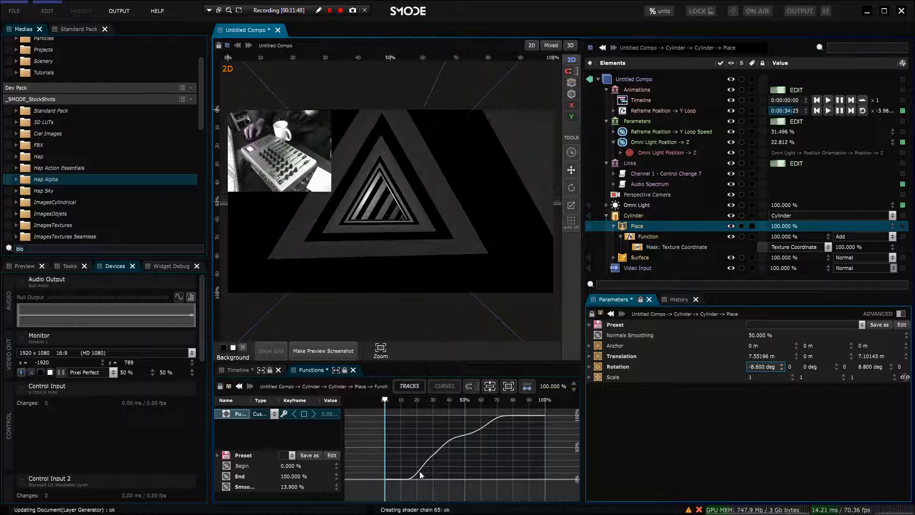
# Step: Redraw the beginning of the Function mask's curve as a gradual rise starting from 0%
pyautogui.click(417, 473)
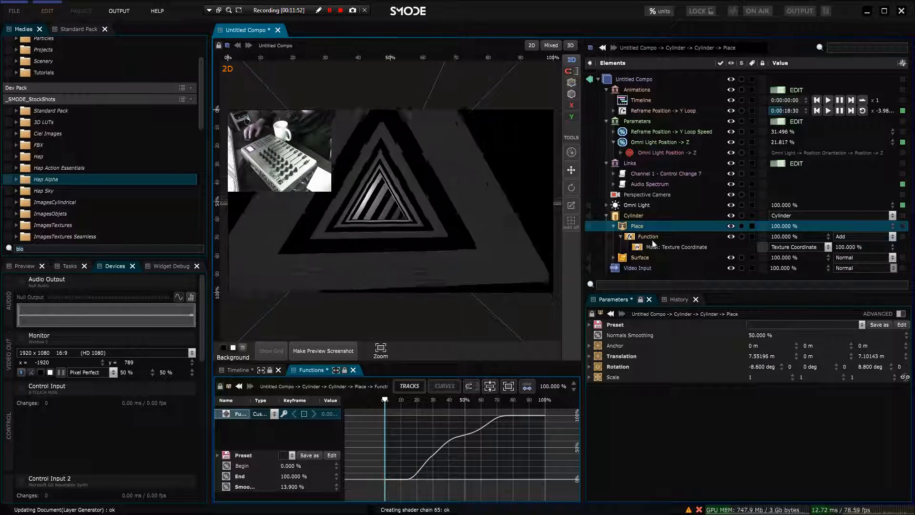
pyautogui.click(653, 238)
pyautogui.click(402, 481)
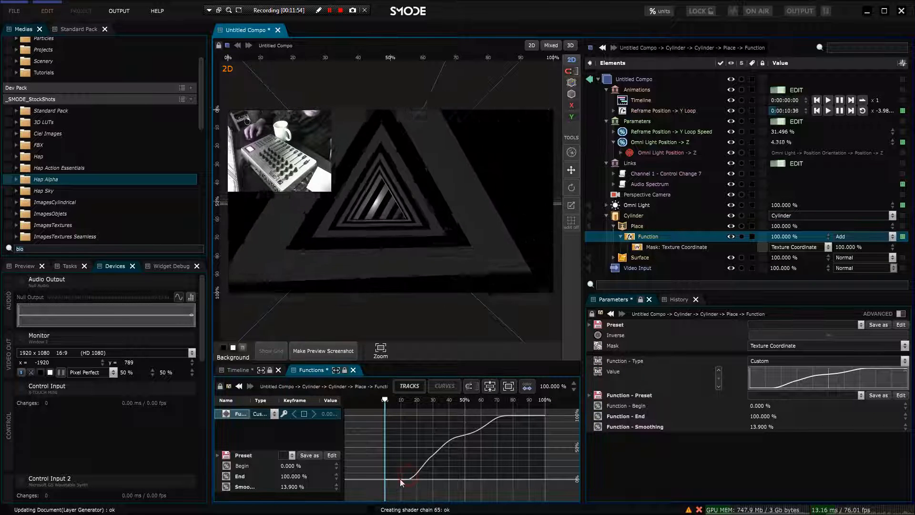
pyautogui.moveTo(790, 383); pyautogui.dragTo(774, 388)
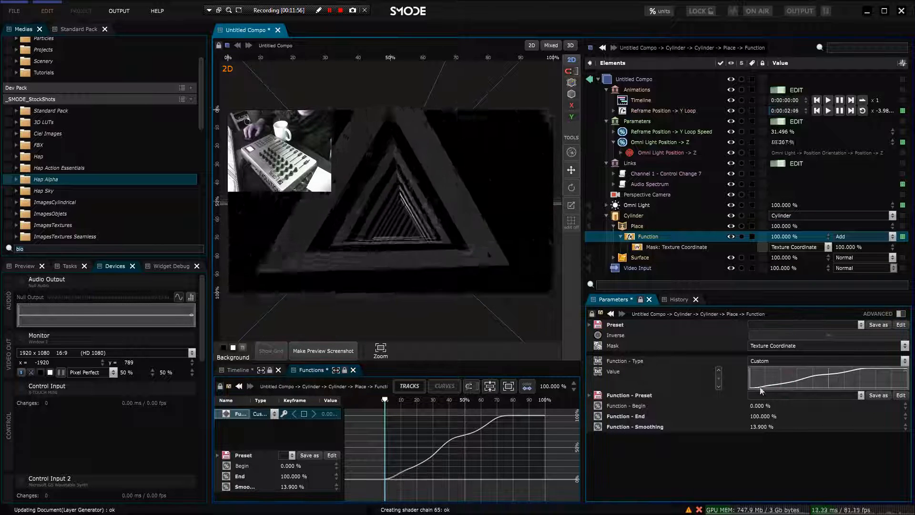
# Step: Set the Place modifier's rotation to X -5.7 and Z -1.7 degrees, and its Z translation to 7.59853 m
pyautogui.click(733, 314)
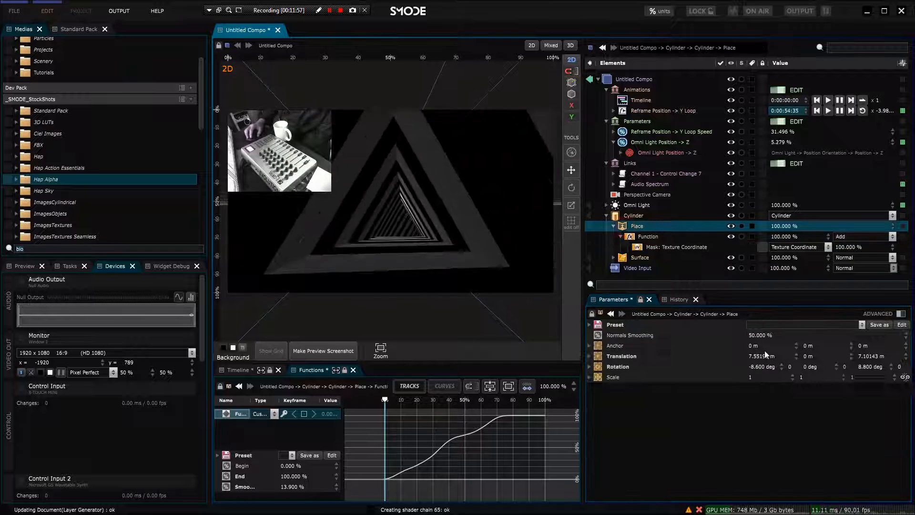
pyautogui.moveTo(761, 369); pyautogui.dragTo(756, 369)
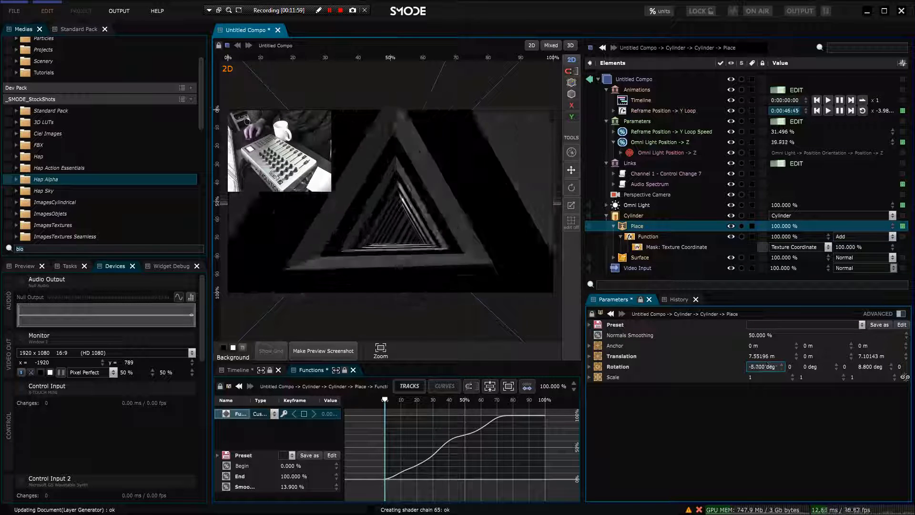
pyautogui.moveTo(888, 364); pyautogui.dragTo(874, 366)
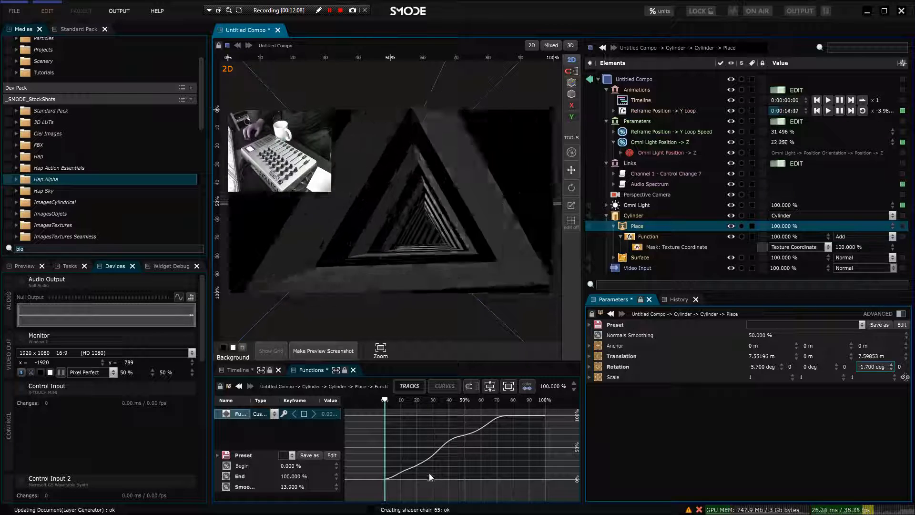
# Step: Redraw the mask curve flat at 0% up to the midpoint and rising to about 50% at the end, and collapse the Place modifier
pyautogui.moveTo(429, 477); pyautogui.dragTo(425, 469)
pyautogui.moveTo(478, 448); pyautogui.dragTo(572, 433)
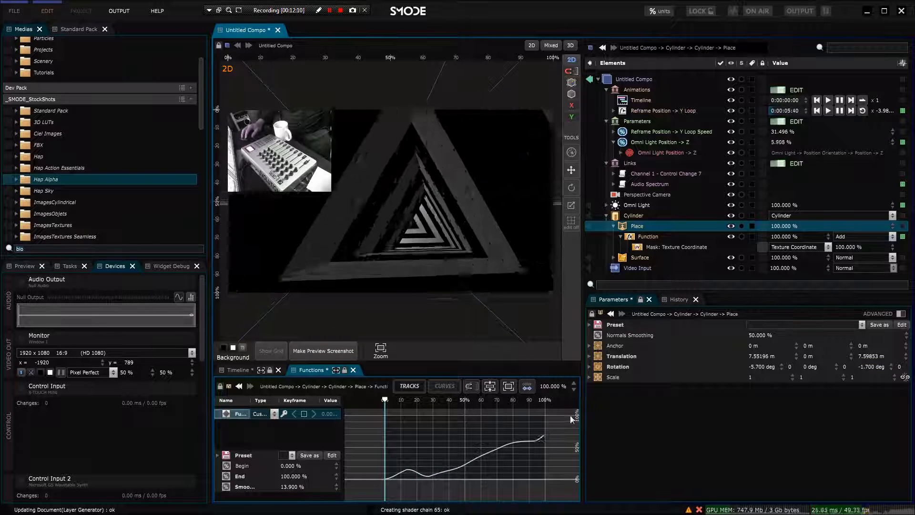
pyautogui.moveTo(476, 450); pyautogui.dragTo(465, 479)
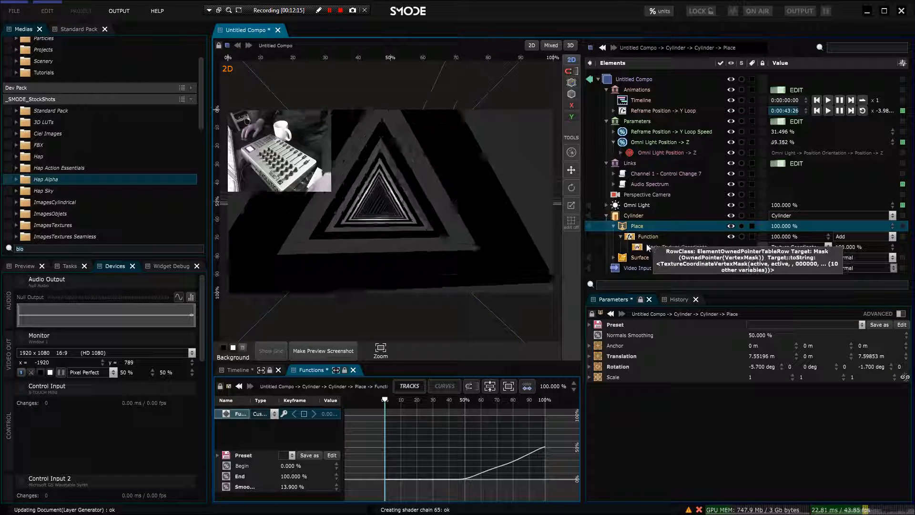
pyautogui.click(614, 226)
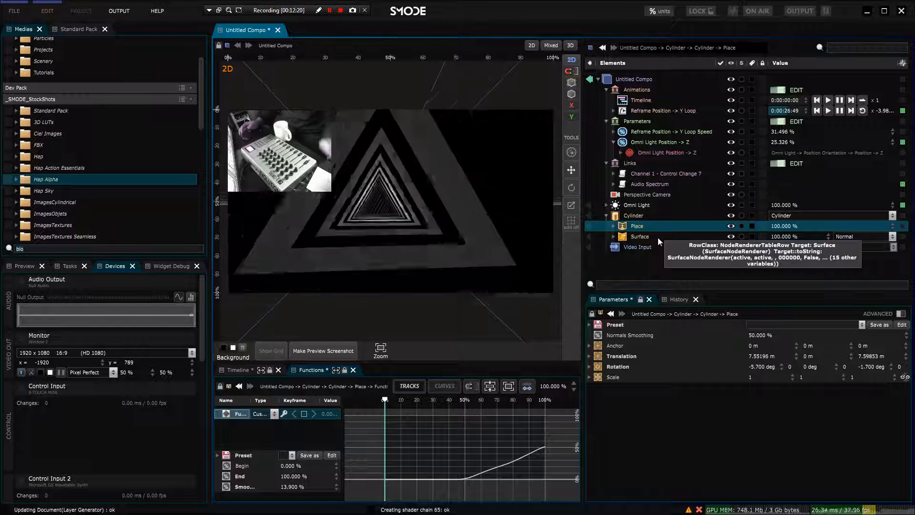